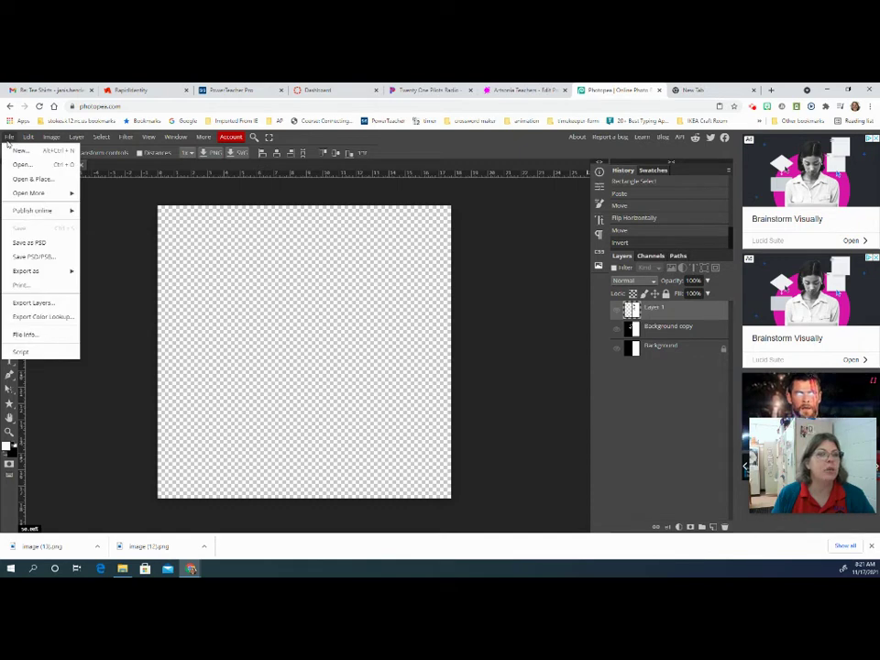
Step: Check the document's image size settings without changing them, and briefly preview the Background layer
{"action": "left_click", "coordinate": [77, 138]}
{"action": "mouse_move", "coordinate": [46, 138]}
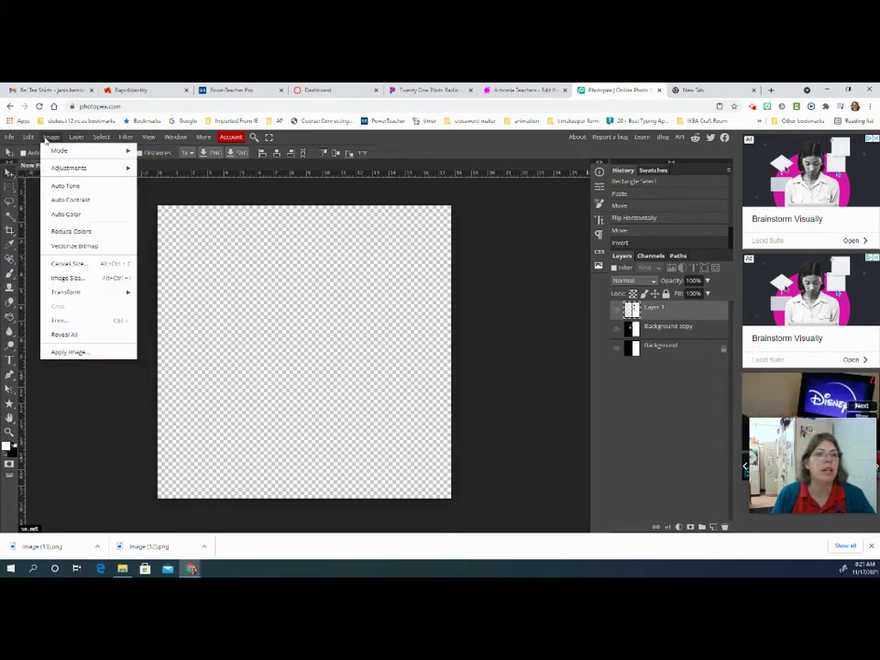
{"action": "left_click", "coordinate": [67, 278]}
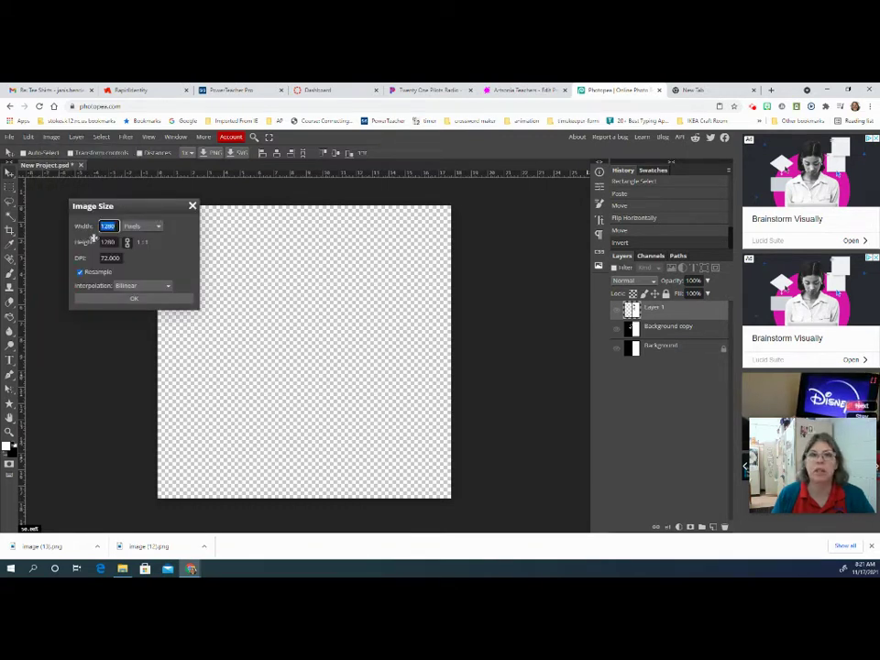
{"action": "left_click", "coordinate": [191, 209]}
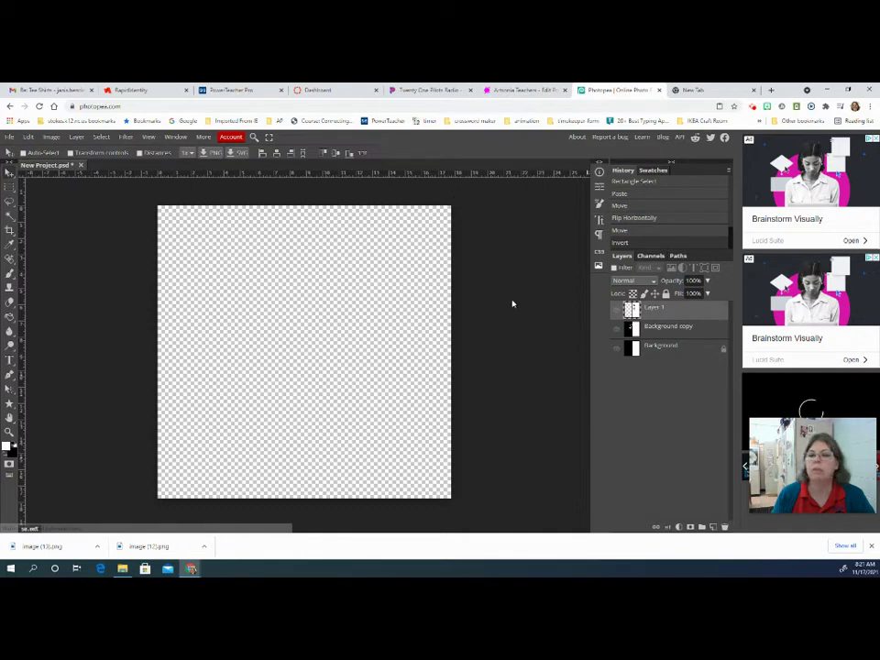
{"action": "left_click", "coordinate": [617, 348]}
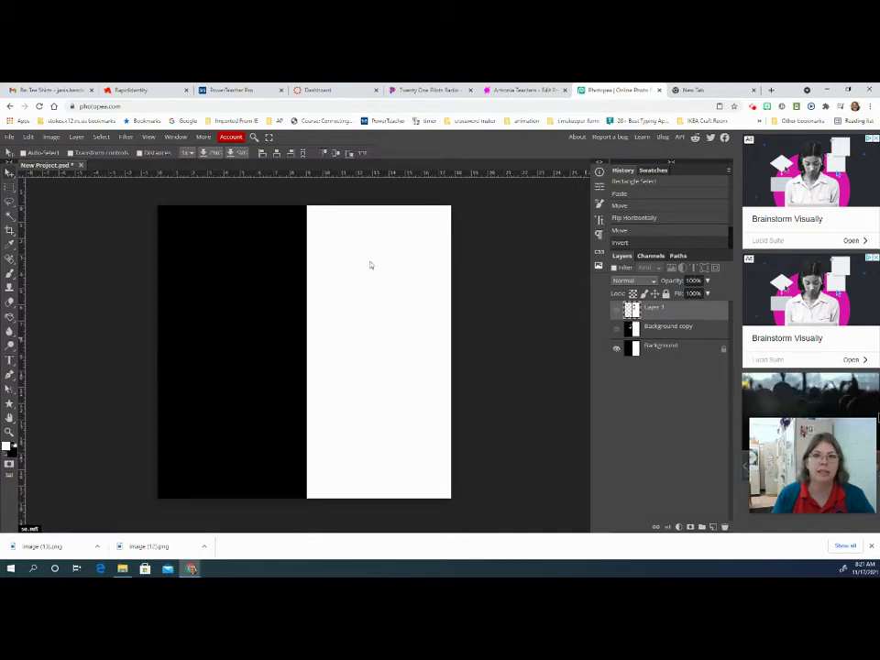
{"action": "left_click", "coordinate": [617, 349]}
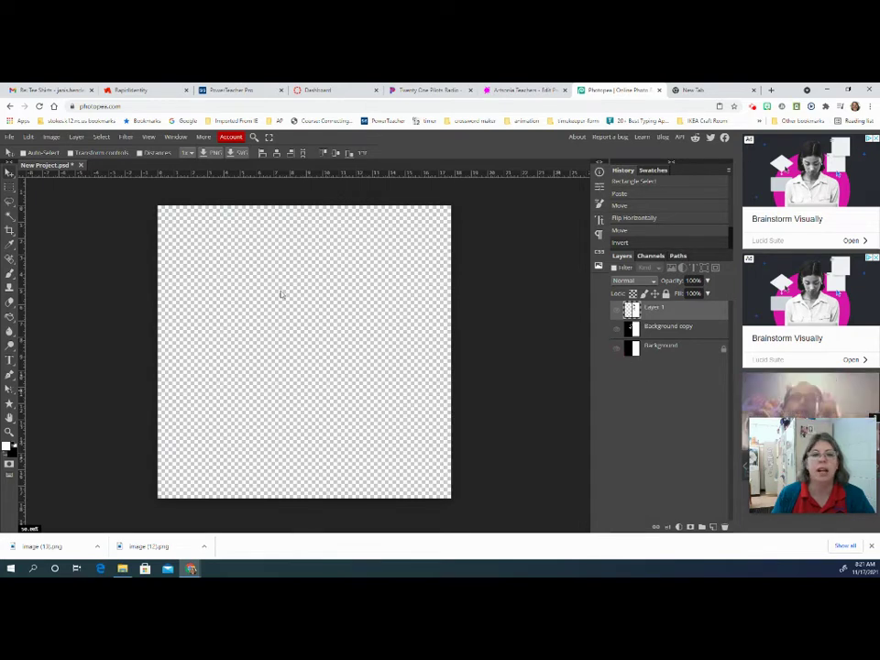
Step: Select the left half of the canvas with a rectangle and fill it with black on a new layer
{"action": "left_click", "coordinate": [10, 188]}
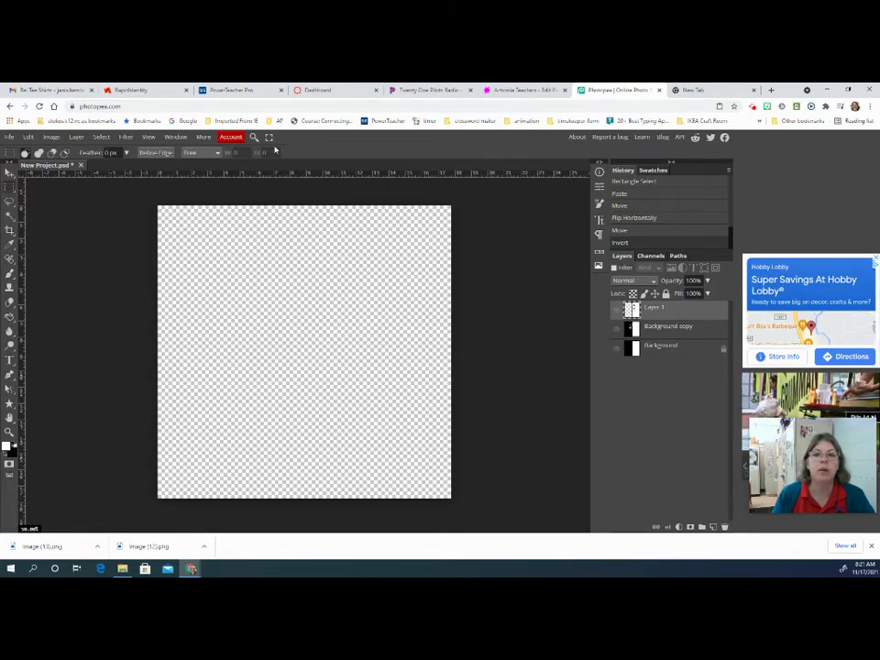
{"action": "left_click_drag", "start_coordinate": [157, 206], "coordinate": [304, 515]}
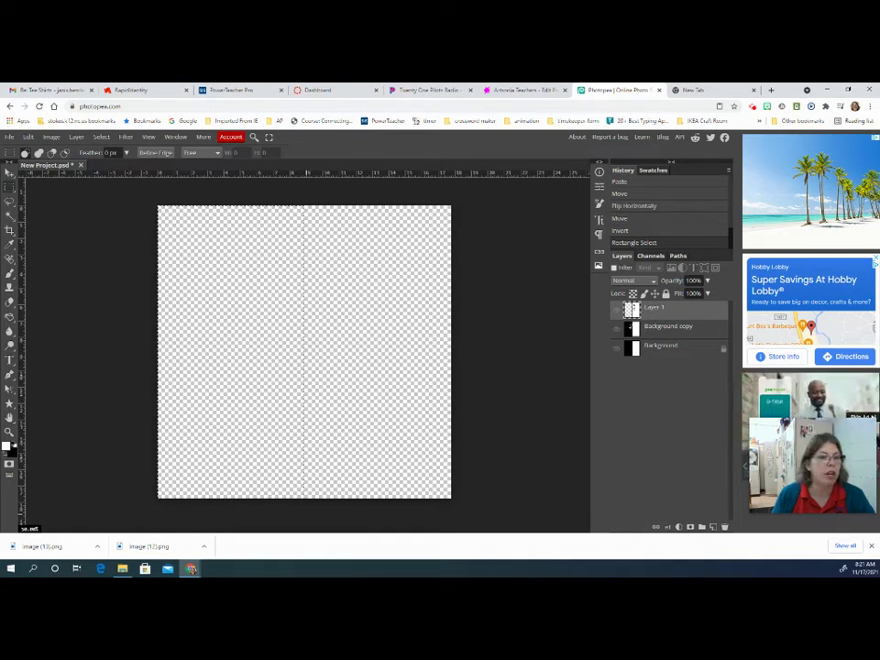
{"action": "left_click", "coordinate": [11, 444]}
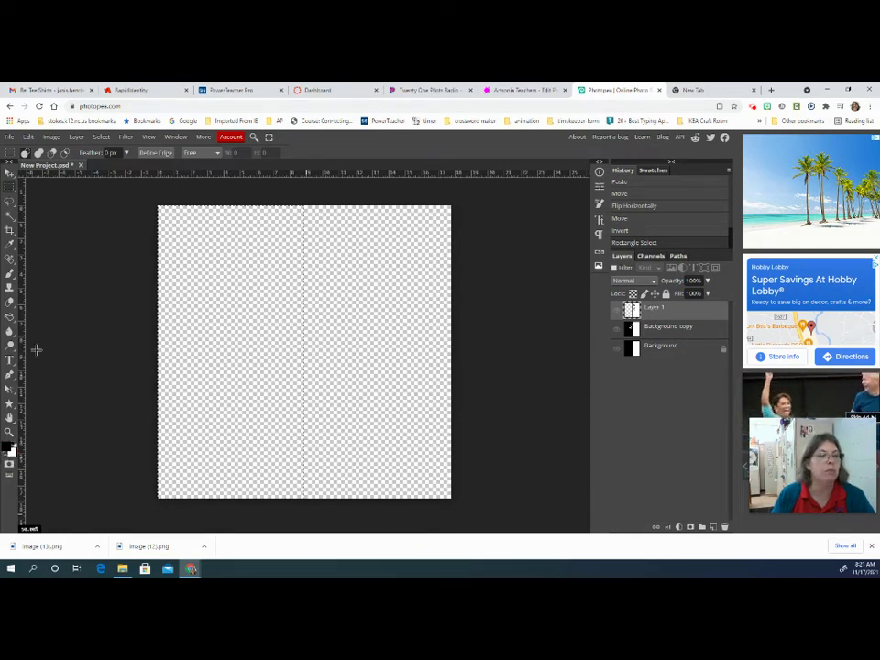
{"action": "left_click", "coordinate": [10, 319]}
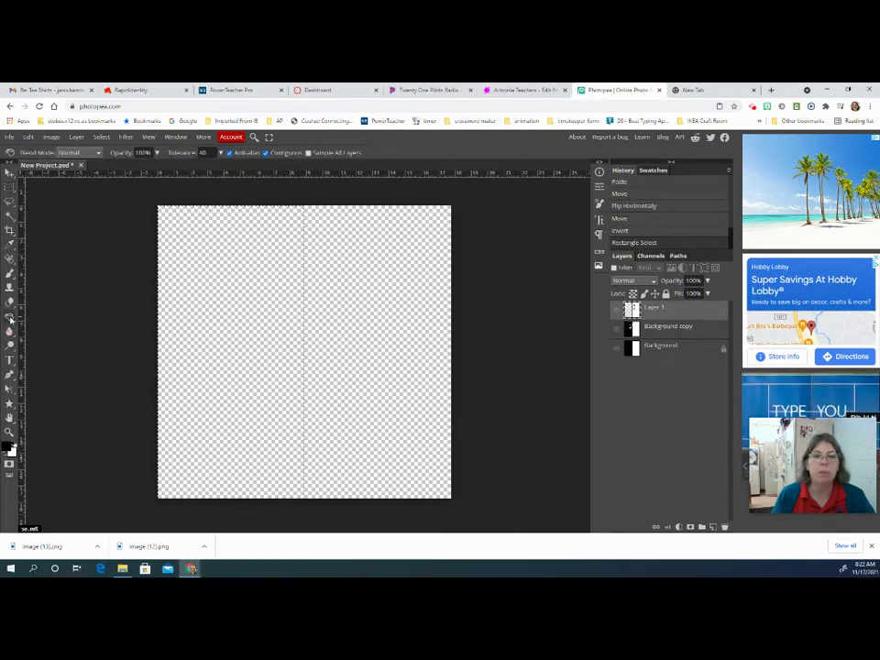
{"action": "left_click", "coordinate": [249, 284]}
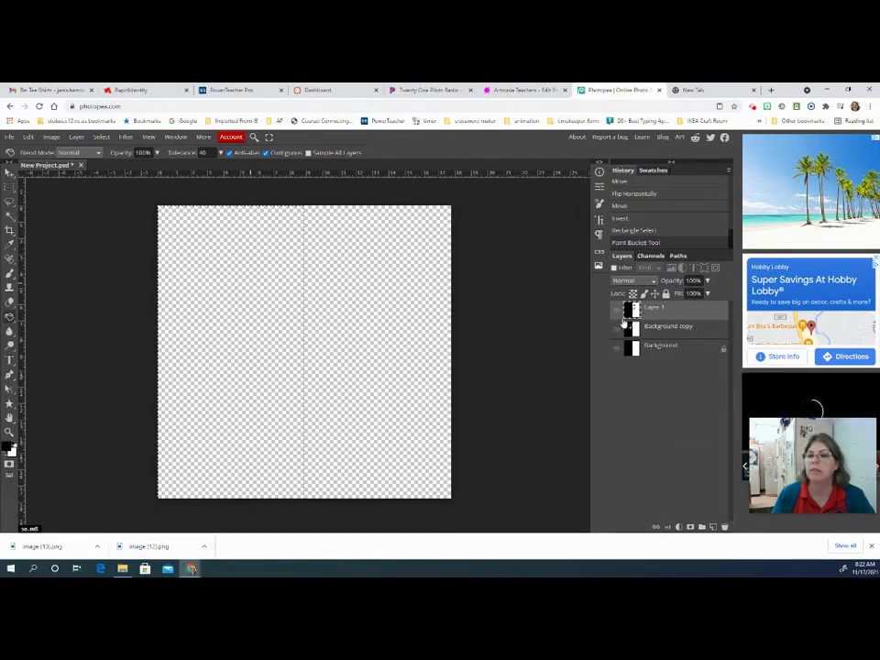
{"action": "left_click", "coordinate": [713, 529]}
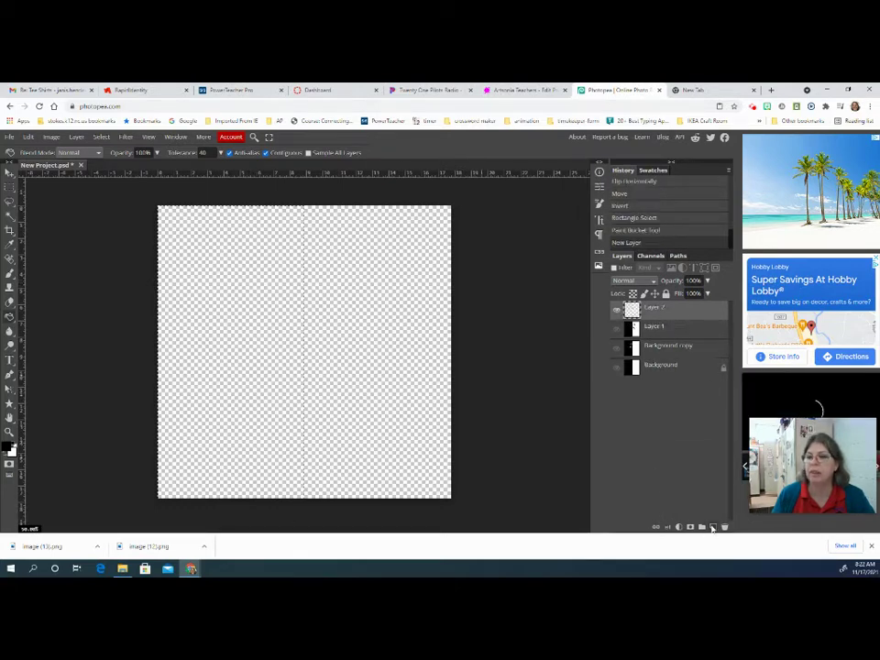
{"action": "left_click", "coordinate": [229, 325]}
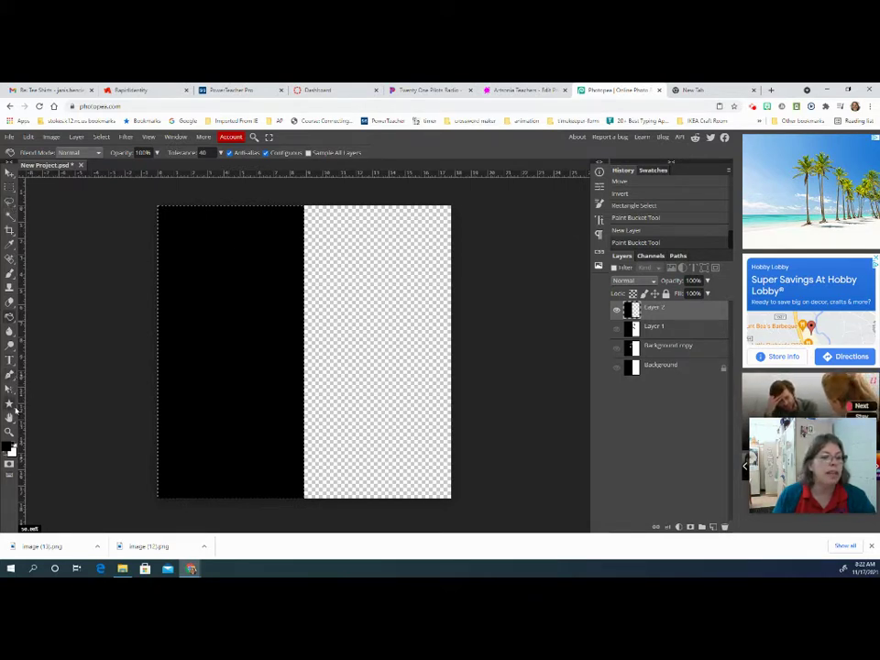
Step: Activate the Custom Shape tool and look through the whole library of available shapes
{"action": "left_click", "coordinate": [11, 404]}
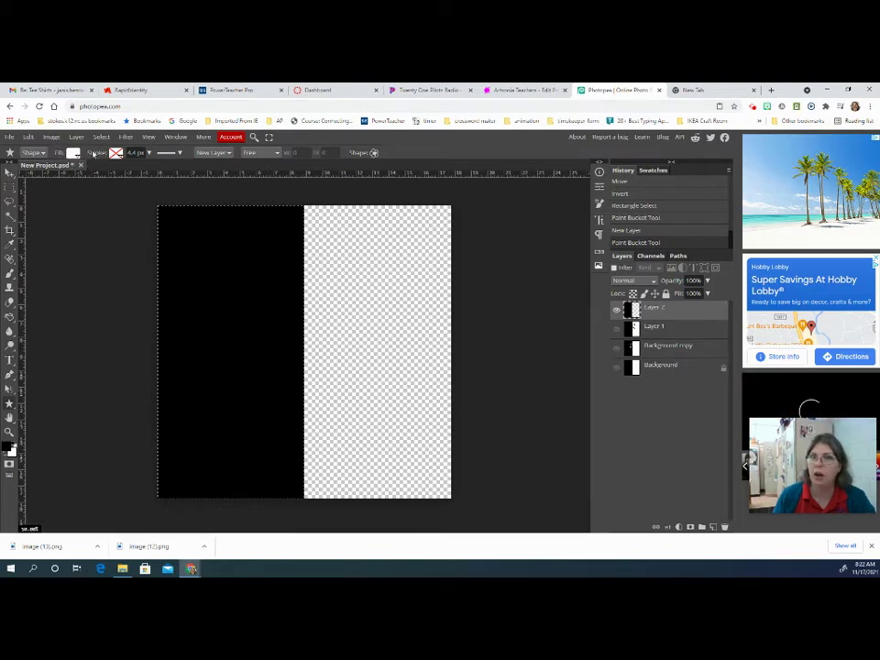
{"action": "left_click", "coordinate": [373, 154]}
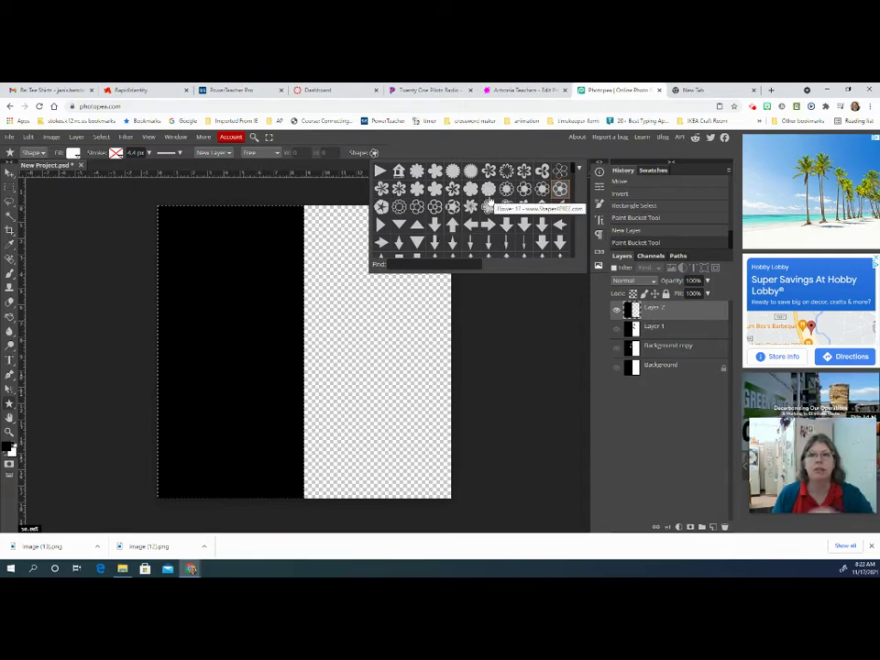
{"action": "scroll", "coordinate": [489, 201], "scroll_direction": "down", "scroll_amount": 5}
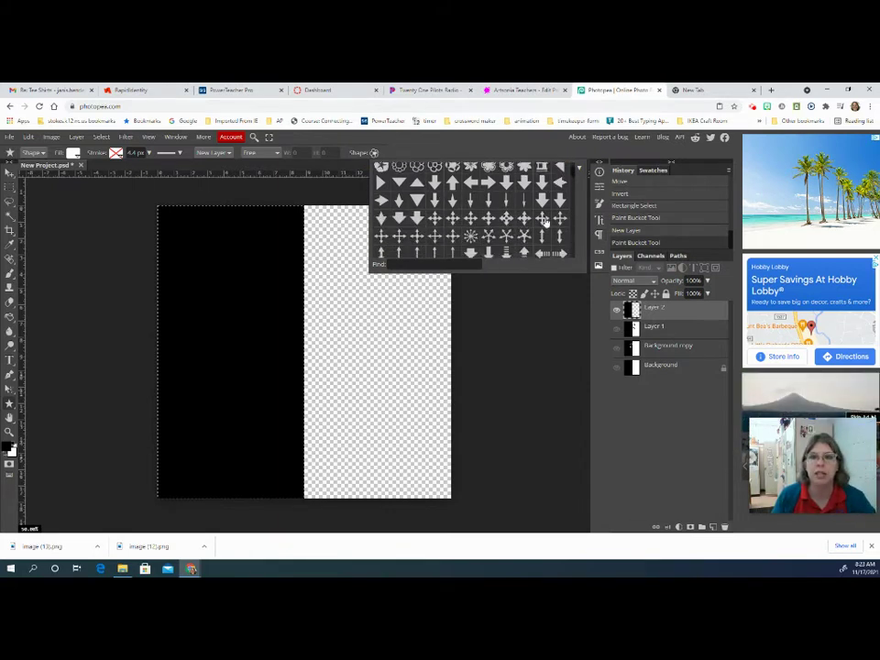
{"action": "scroll", "coordinate": [541, 227], "scroll_direction": "down", "scroll_amount": 5}
{"action": "scroll", "coordinate": [539, 230], "scroll_direction": "up", "scroll_amount": 4}
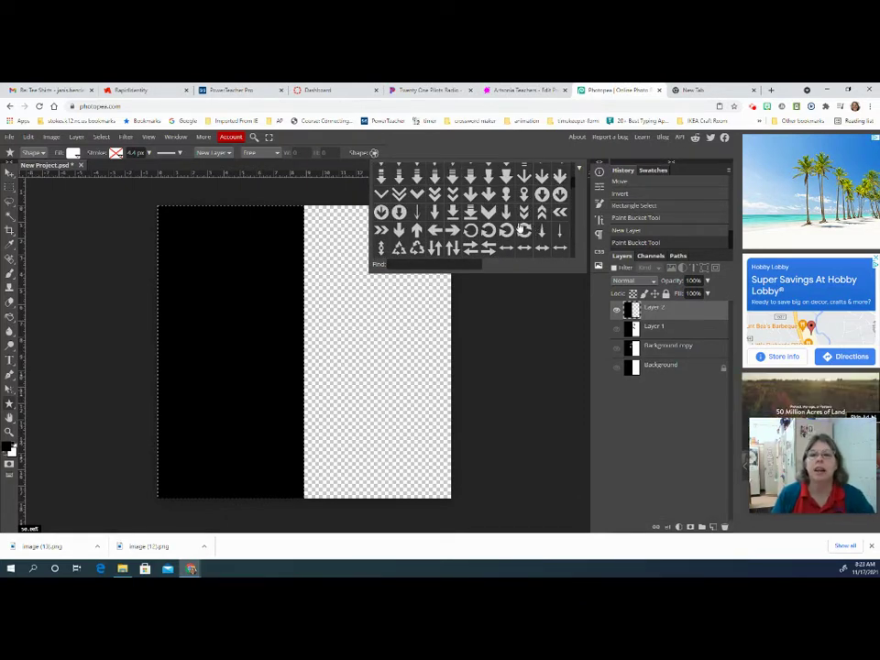
{"action": "scroll", "coordinate": [522, 229], "scroll_direction": "down", "scroll_amount": 2}
{"action": "scroll", "coordinate": [522, 231], "scroll_direction": "down", "scroll_amount": 10}
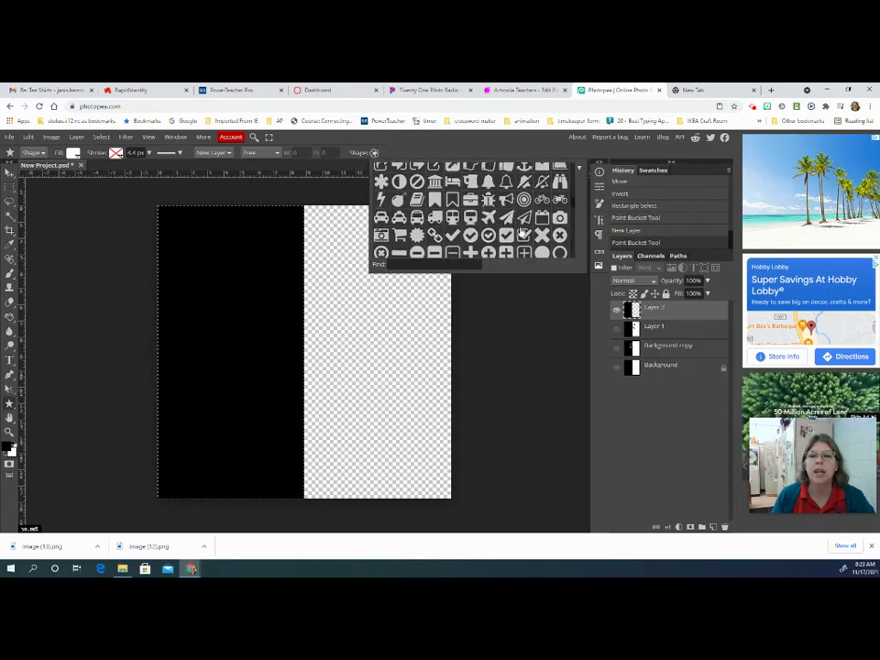
{"action": "scroll", "coordinate": [521, 231], "scroll_direction": "down", "scroll_amount": 8}
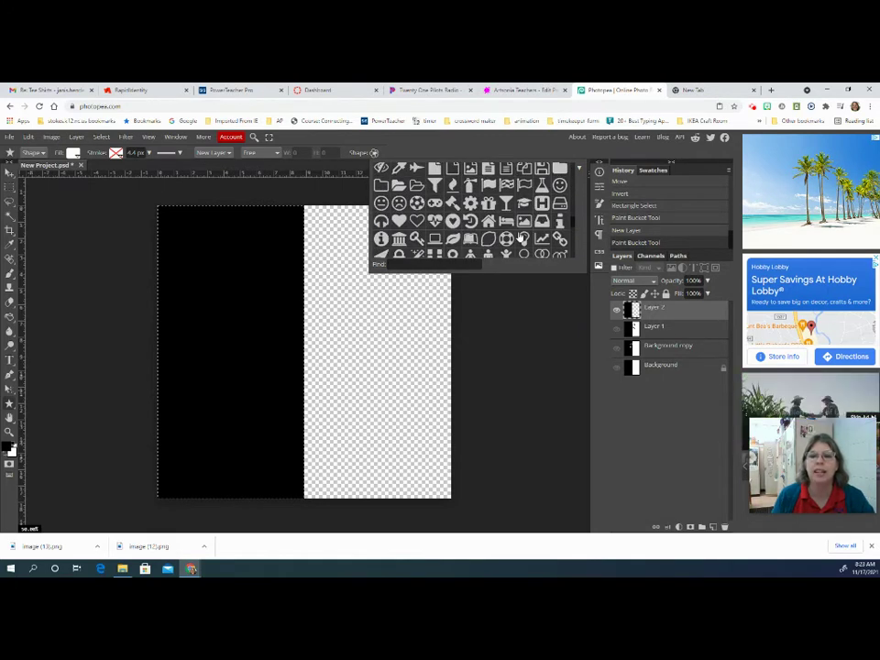
{"action": "scroll", "coordinate": [519, 236], "scroll_direction": "down", "scroll_amount": 4}
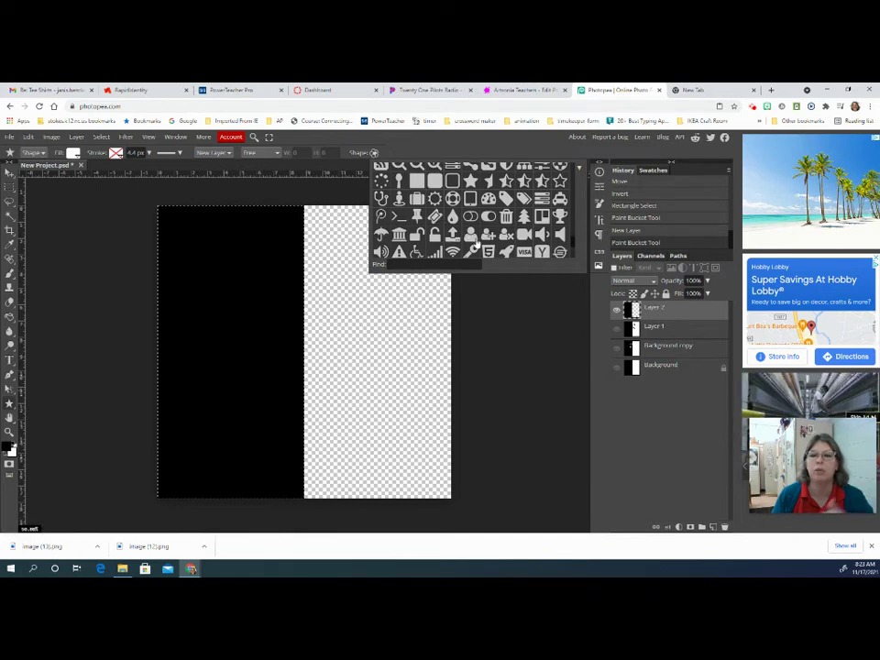
{"action": "scroll", "coordinate": [476, 241], "scroll_direction": "down", "scroll_amount": 3}
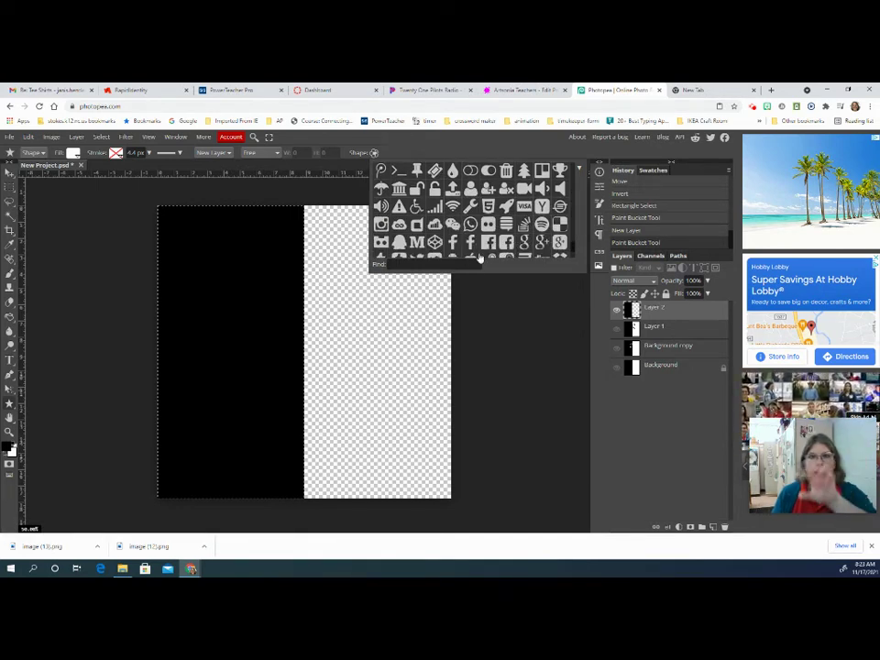
{"action": "scroll", "coordinate": [463, 206], "scroll_direction": "down", "scroll_amount": 10}
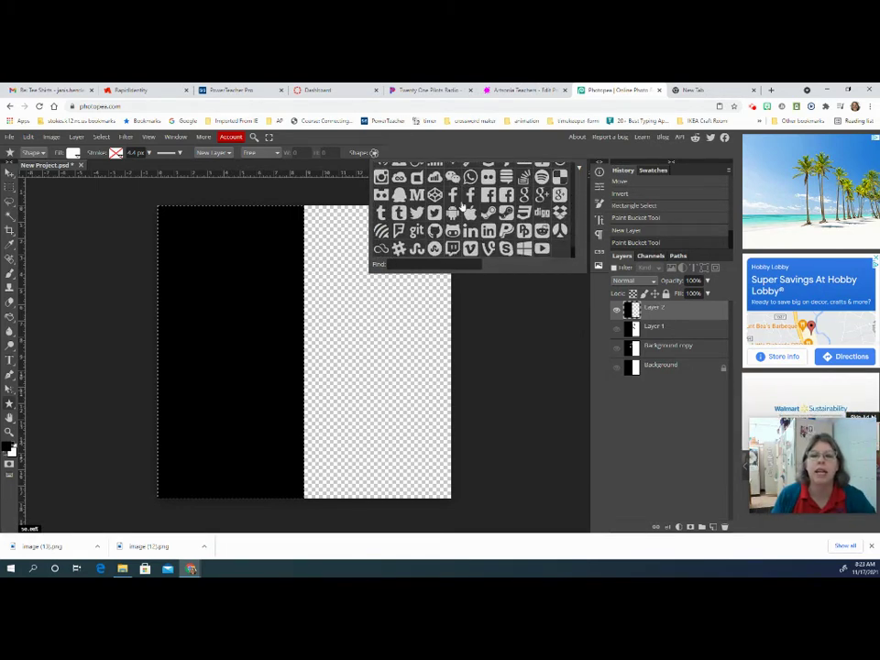
{"action": "scroll", "coordinate": [464, 206], "scroll_direction": "up", "scroll_amount": 5}
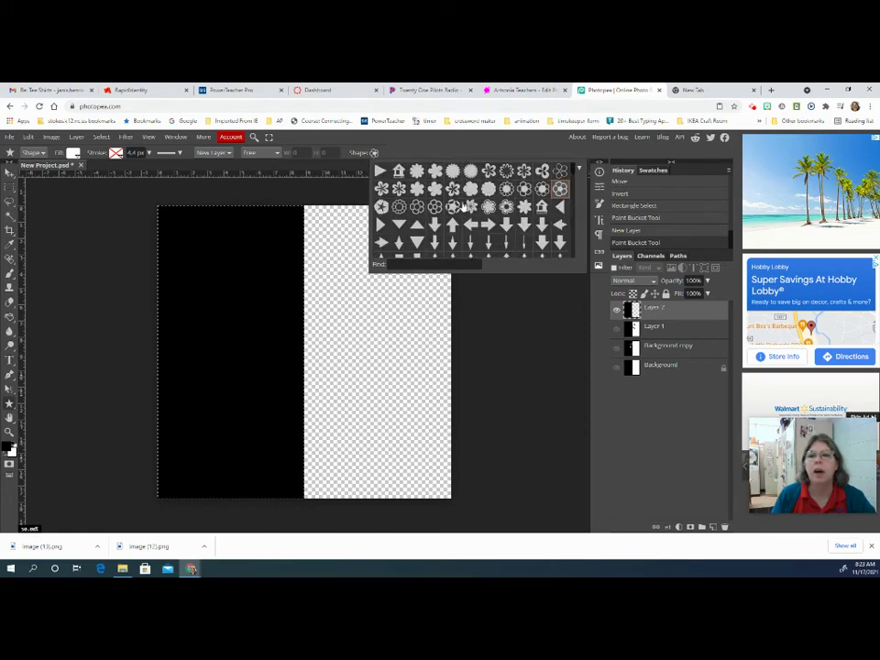
Step: Draw a white outlined flower with a solid centre in the upper part of the black half and rasterize its layer
{"action": "left_click", "coordinate": [527, 190]}
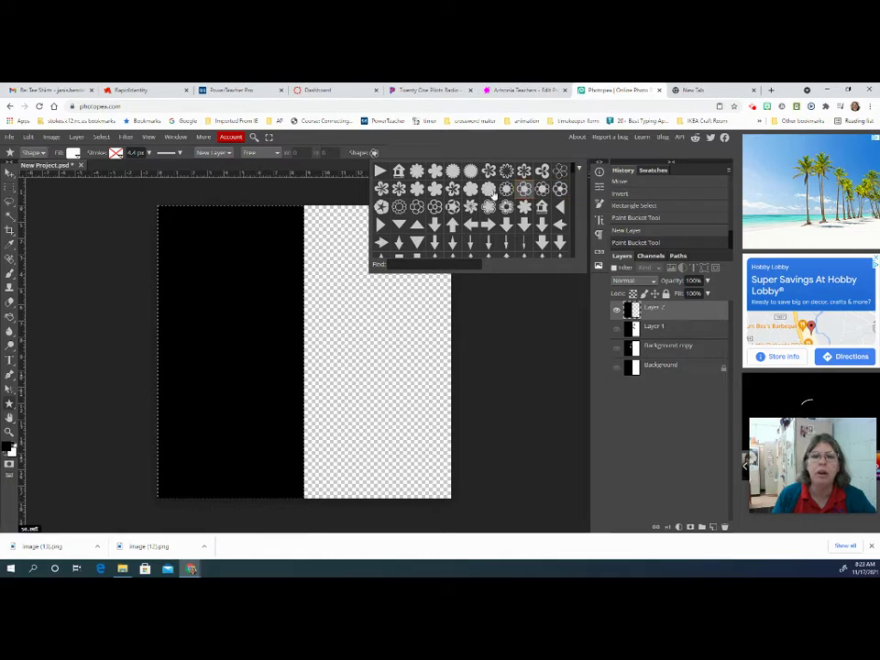
{"action": "left_click_drag", "start_coordinate": [222, 242], "coordinate": [293, 316]}
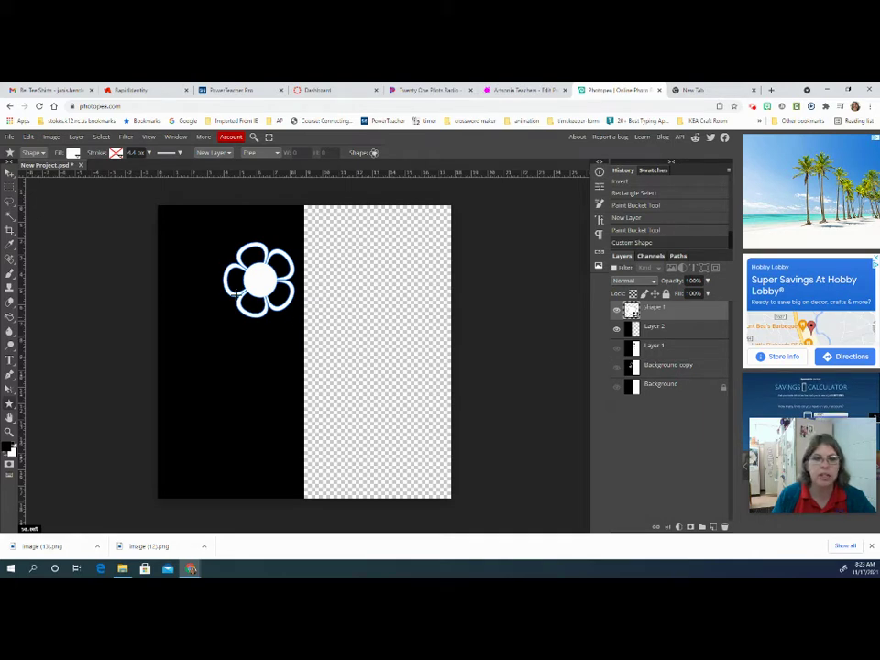
{"action": "right_click", "coordinate": [658, 316]}
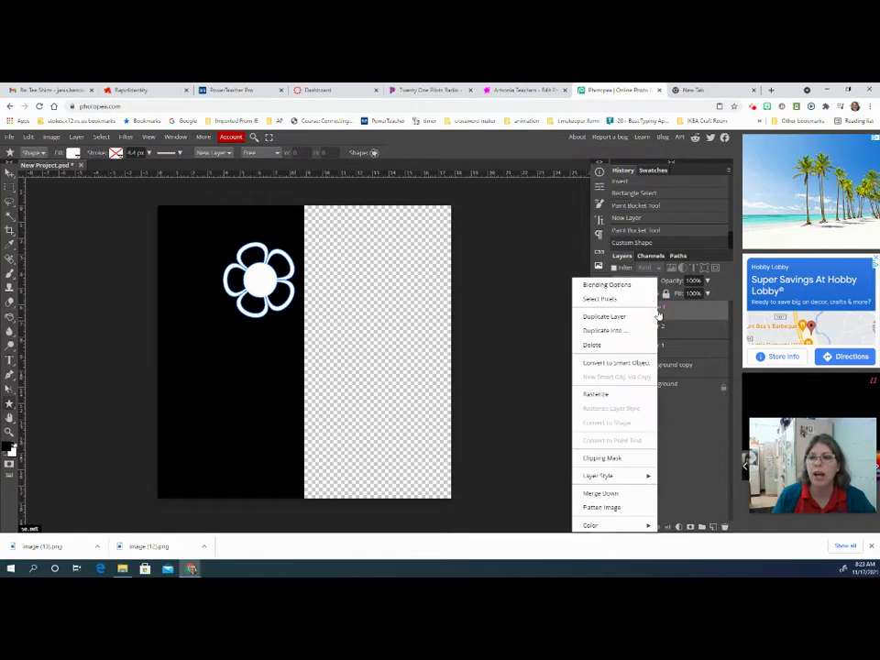
{"action": "left_click", "coordinate": [617, 395]}
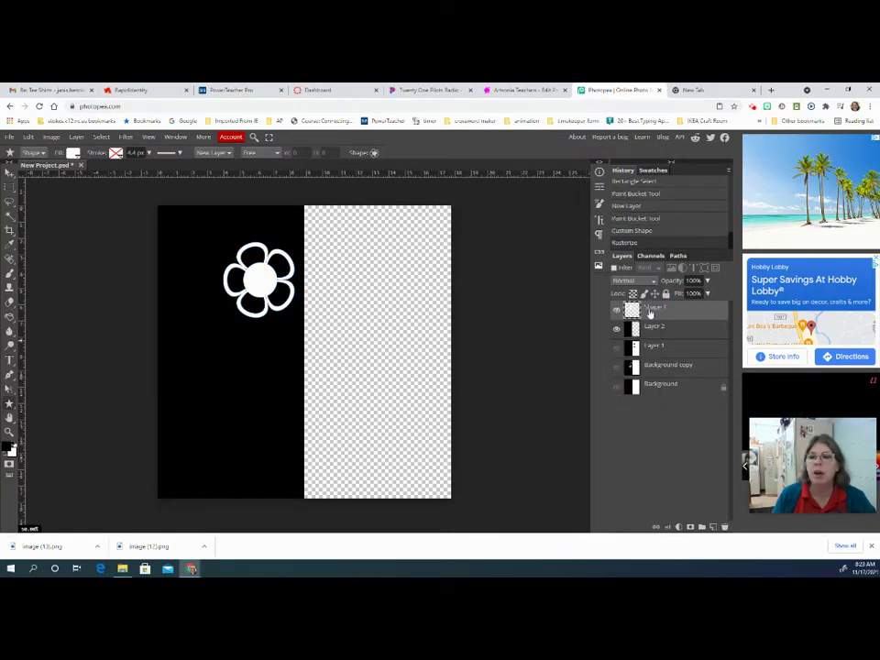
Step: Move the flower slightly upward and scale it down proportionally to about 60% with Free Transform, beside the black half's inner edge
{"action": "left_click", "coordinate": [11, 171]}
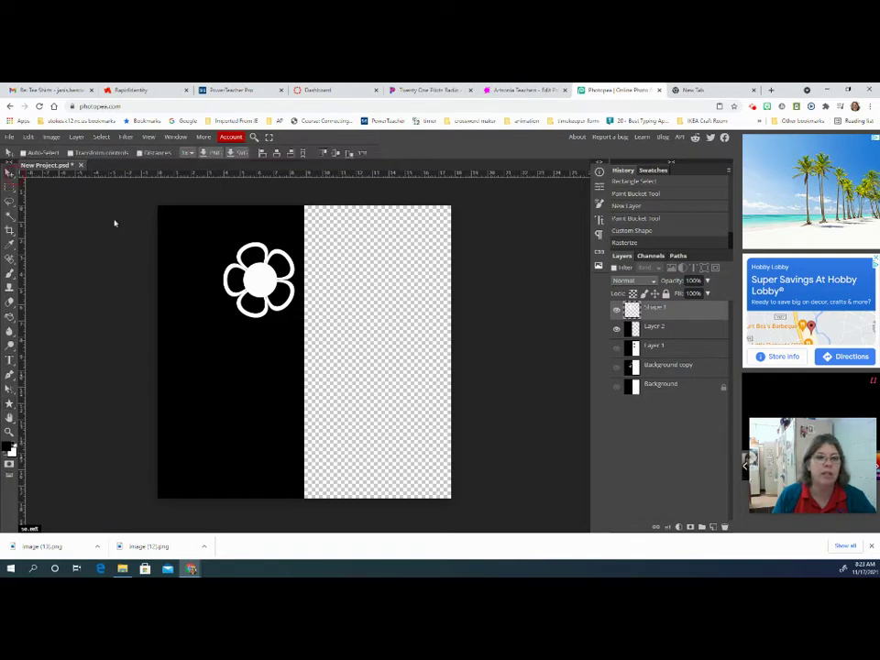
{"action": "mouse_move", "coordinate": [256, 279]}
{"action": "left_mouse_down"}
{"action": "mouse_move", "coordinate": [223, 330]}
{"action": "mouse_move", "coordinate": [250, 291]}
{"action": "mouse_move", "coordinate": [228, 285]}
{"action": "mouse_move", "coordinate": [247, 284]}
{"action": "mouse_move", "coordinate": [247, 258]}
{"action": "mouse_move", "coordinate": [262, 260]}
{"action": "left_mouse_up"}
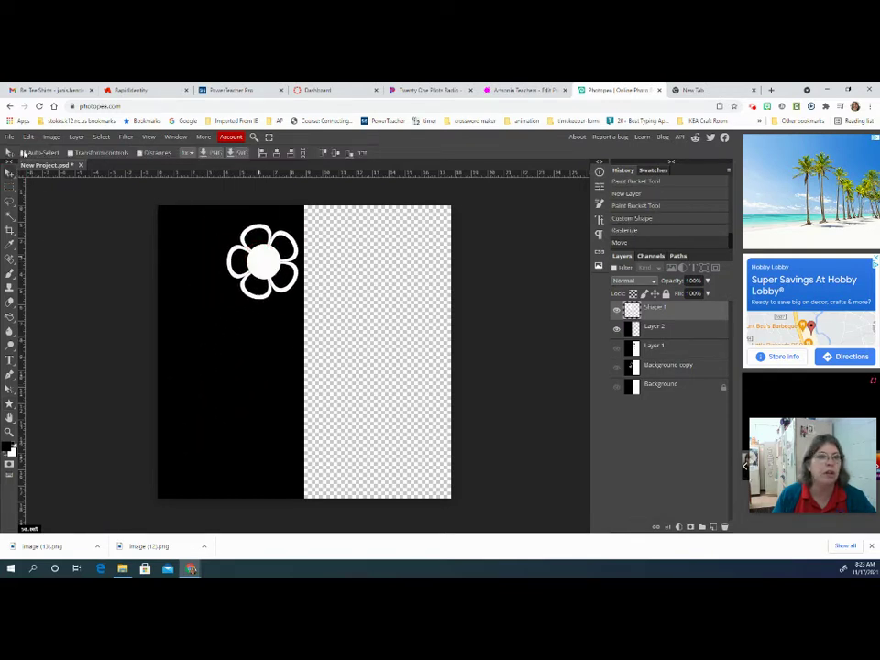
{"action": "left_click", "coordinate": [29, 137]}
{"action": "left_click", "coordinate": [51, 349]}
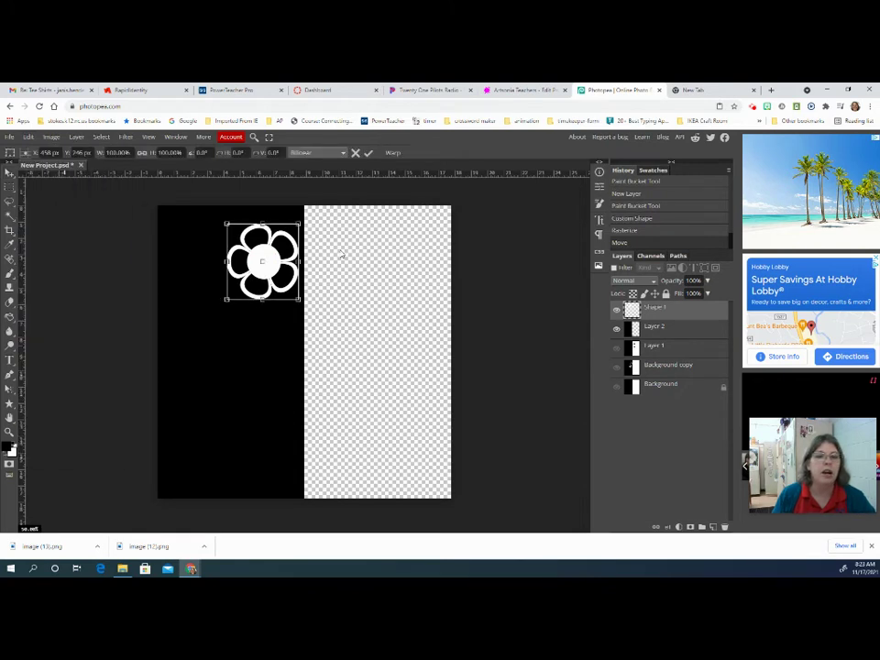
{"action": "left_click_drag", "start_coordinate": [225, 223], "coordinate": [256, 252]}
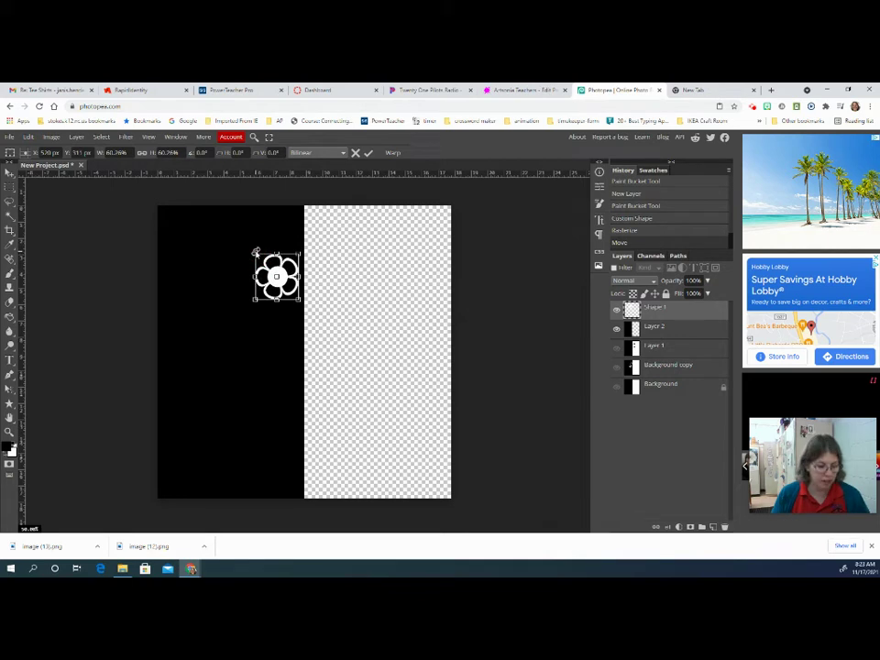
{"action": "key", "text": "Return"}
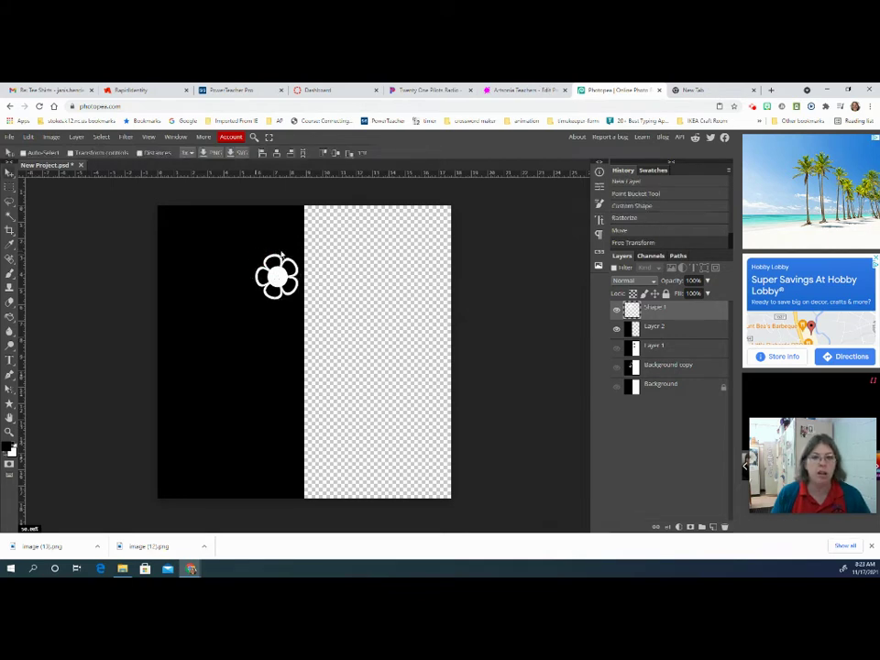
Step: Duplicate the flower layer and place the copy diagonally above and to the left of the original flower
{"action": "right_click", "coordinate": [678, 313]}
{"action": "left_click", "coordinate": [653, 316]}
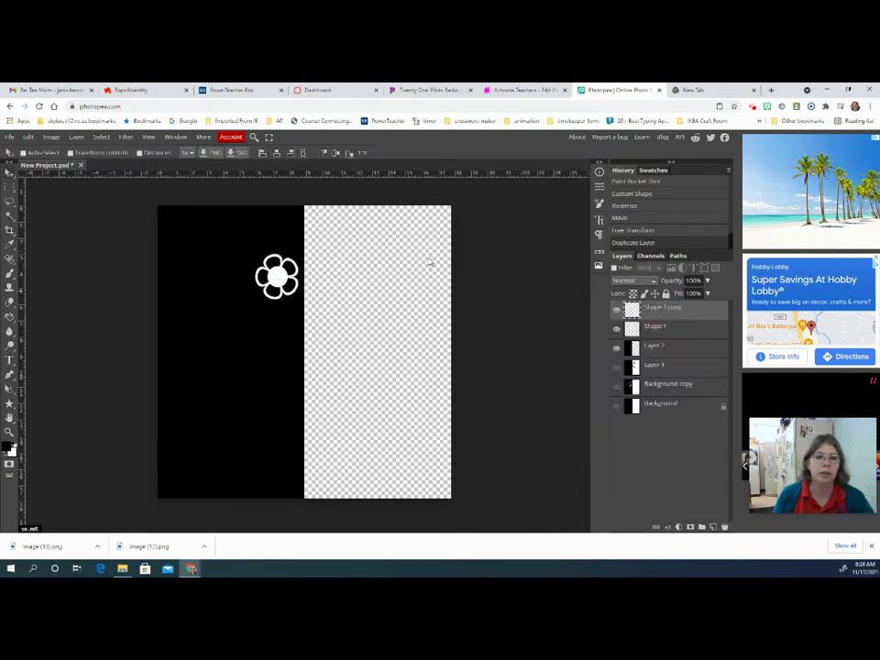
{"action": "left_click_drag", "start_coordinate": [252, 252], "coordinate": [208, 213]}
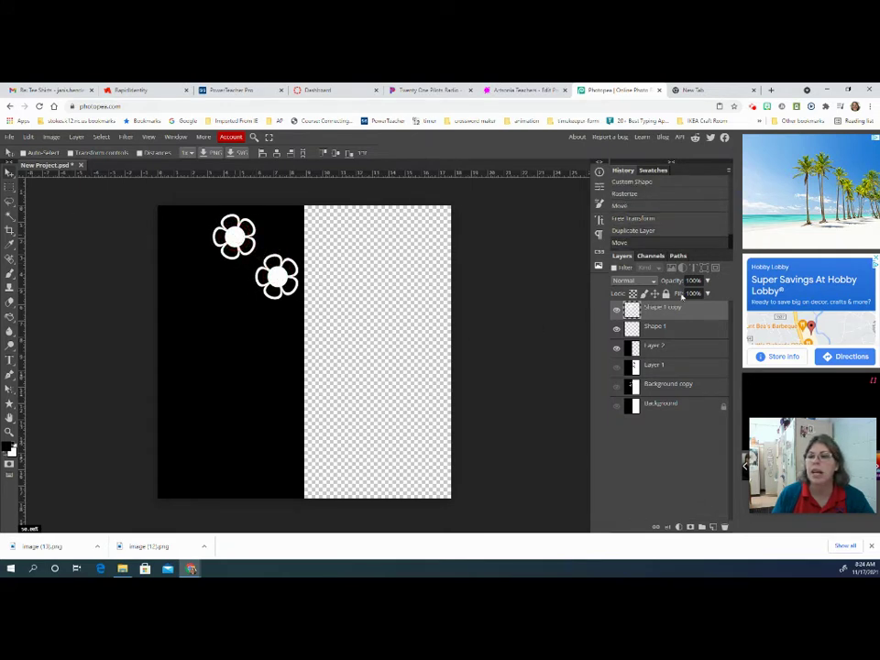
Step: Merge the duplicated flower down into the original flower's layer
{"action": "right_click", "coordinate": [670, 315]}
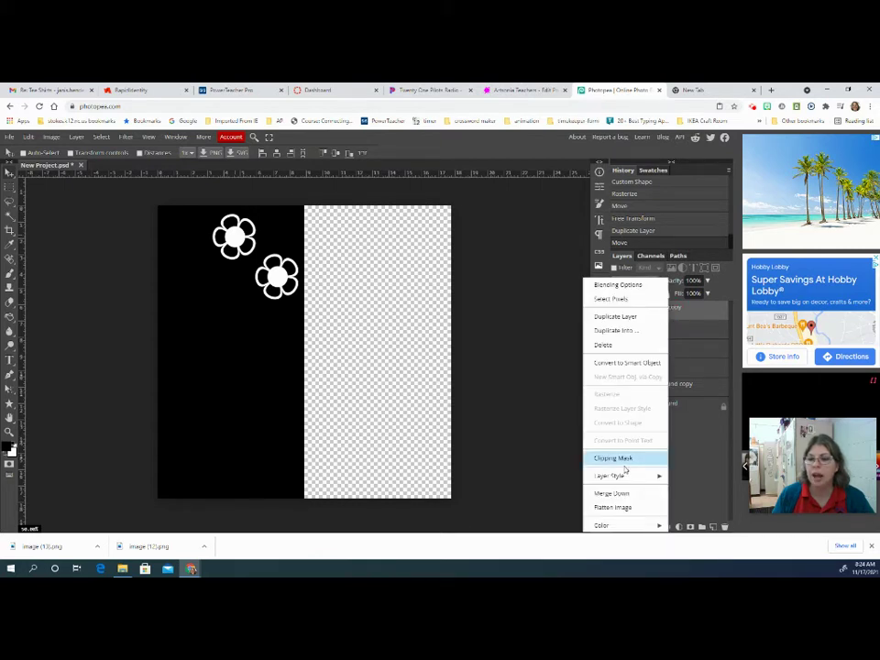
{"action": "left_click", "coordinate": [632, 495]}
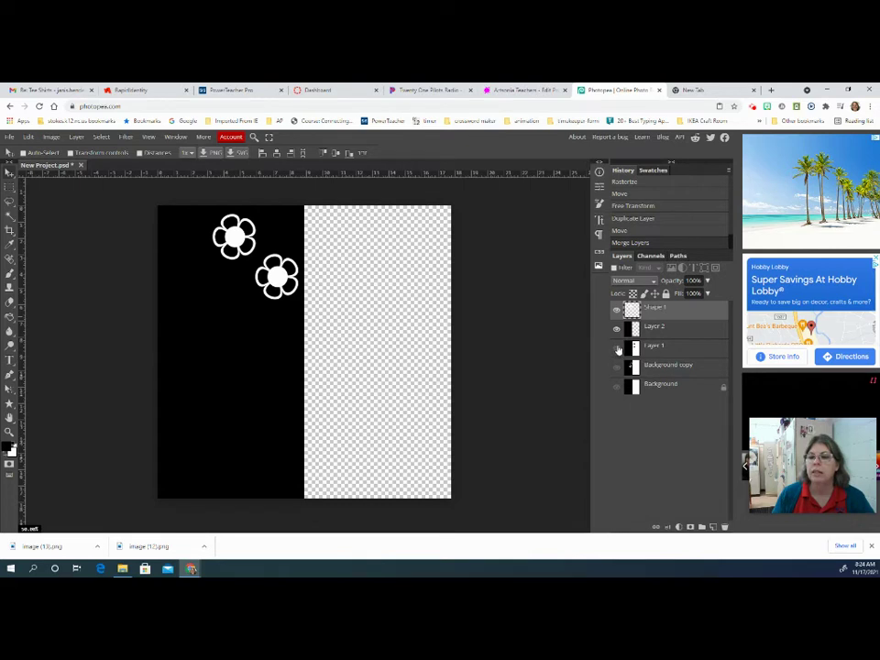
Step: Show the Background copy layer and move it above Layer 2, directly beneath the Shape 1 layer
{"action": "left_click", "coordinate": [671, 350]}
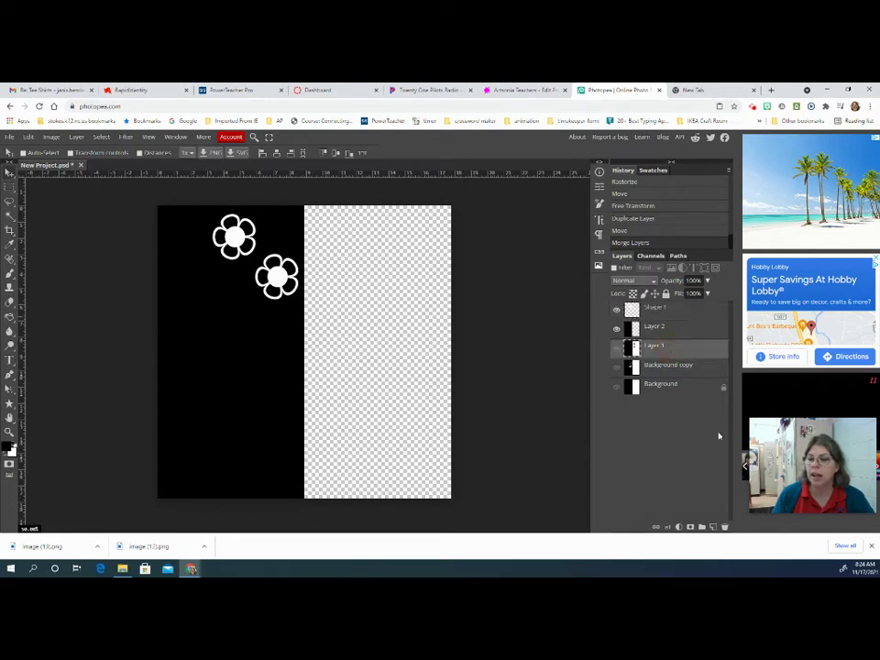
{"action": "left_click", "coordinate": [642, 365]}
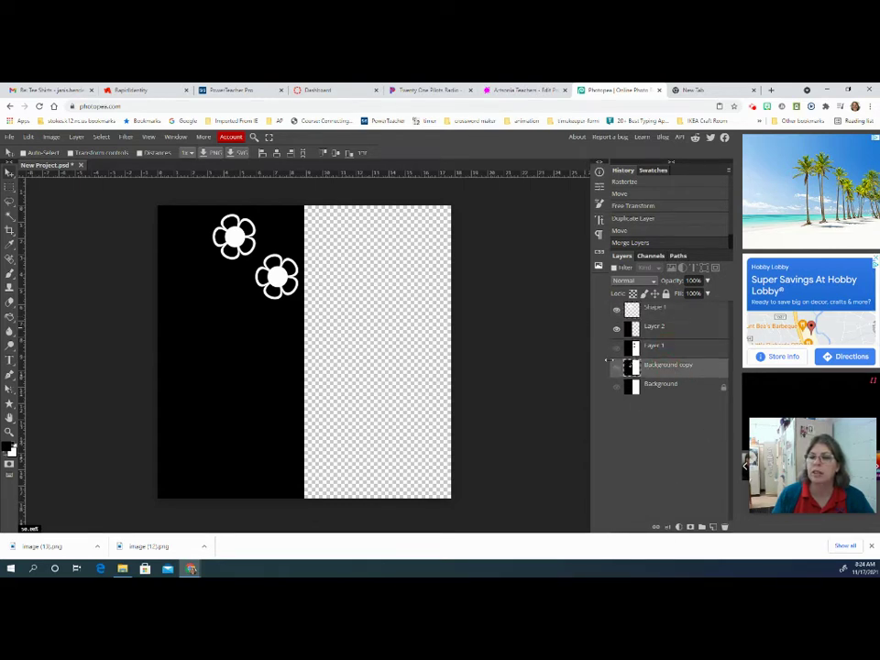
{"action": "left_click", "coordinate": [617, 366]}
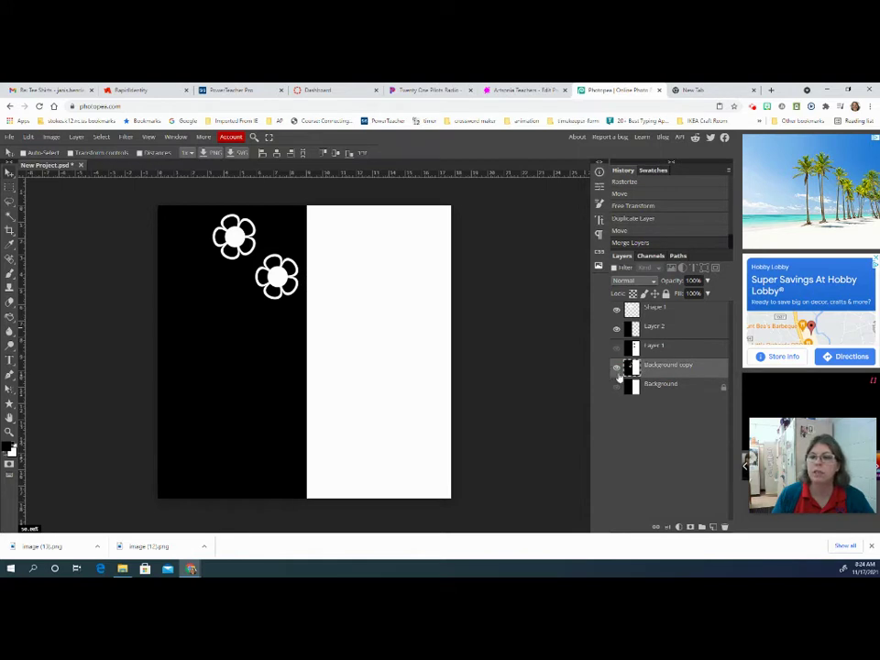
{"action": "left_click_drag", "start_coordinate": [678, 367], "coordinate": [678, 328]}
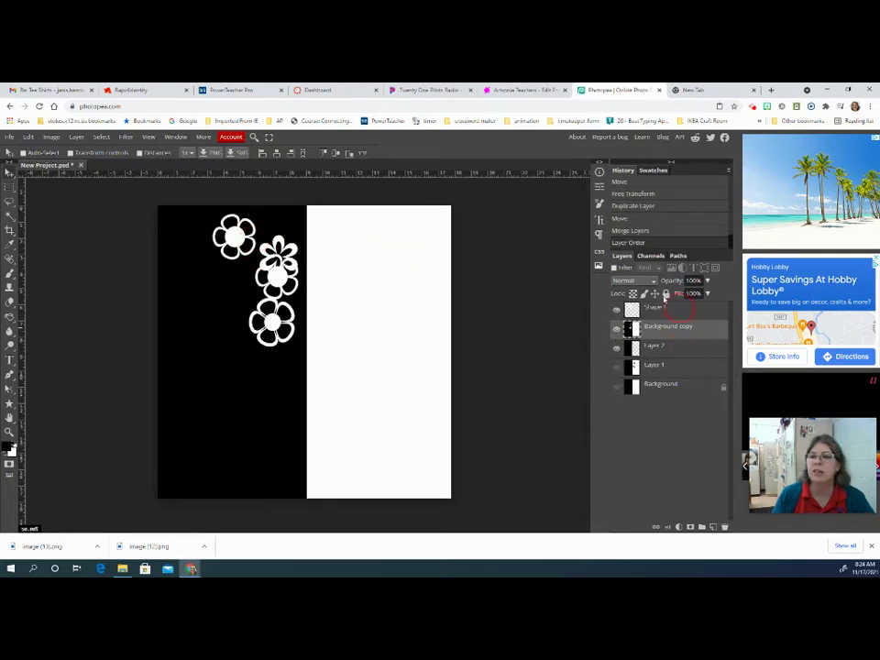
Step: Move the Shape 1 flower pair below the other flowers on the black half and merge it down into Background copy
{"action": "left_click", "coordinate": [658, 308]}
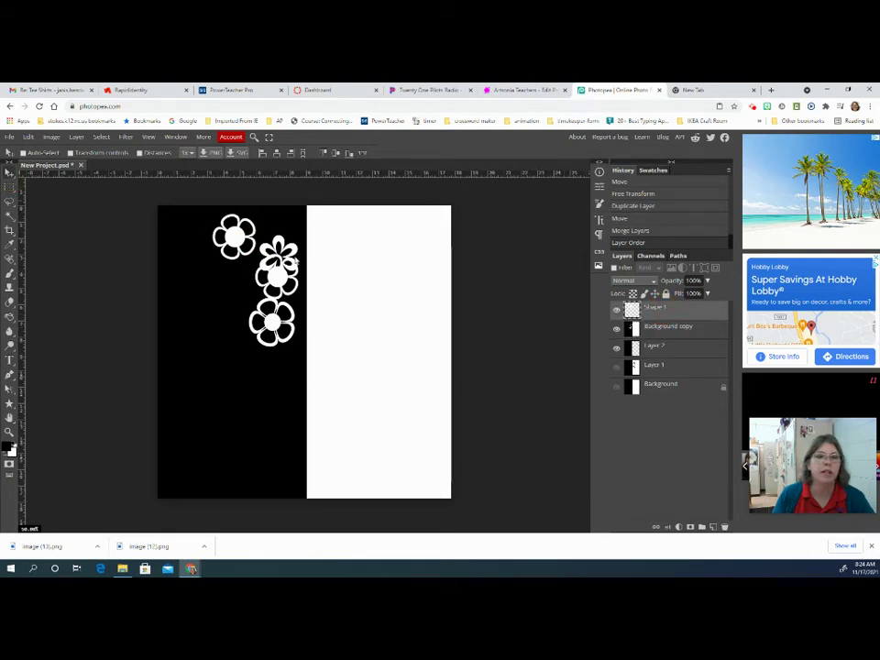
{"action": "left_click_drag", "start_coordinate": [272, 281], "coordinate": [257, 413]}
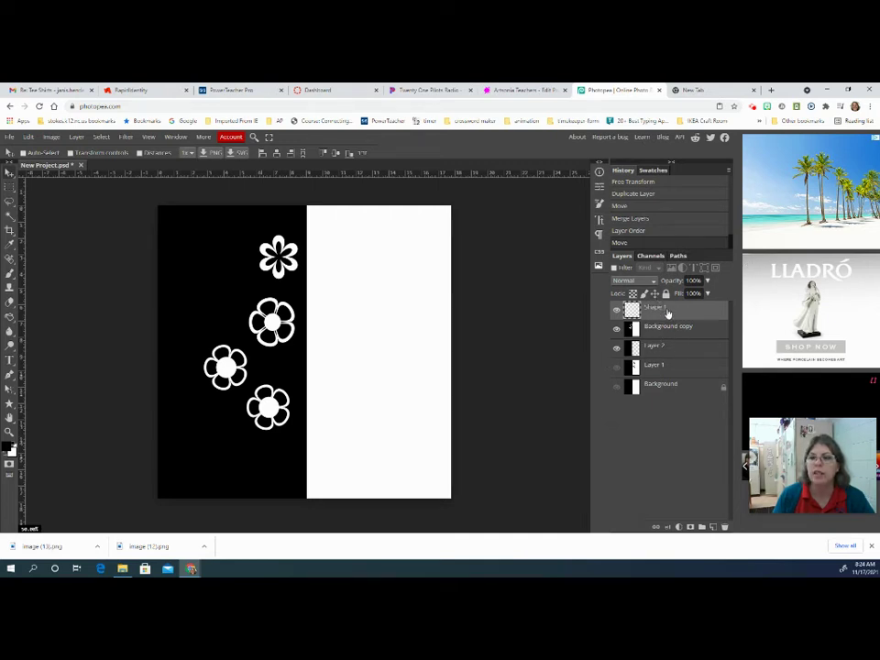
{"action": "left_click", "coordinate": [616, 310]}
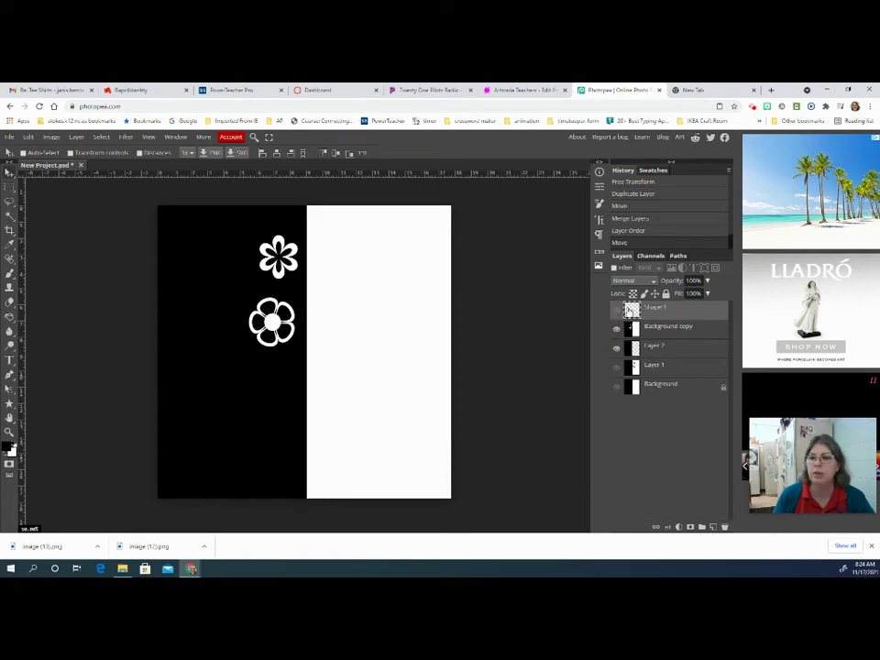
{"action": "left_click", "coordinate": [616, 310]}
{"action": "right_click", "coordinate": [669, 313]}
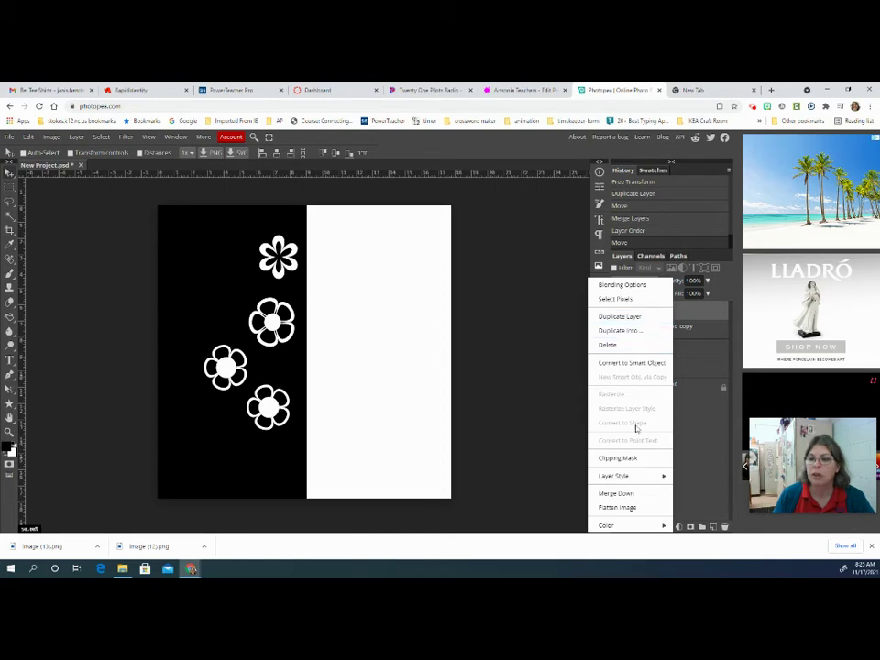
{"action": "left_click", "coordinate": [613, 494]}
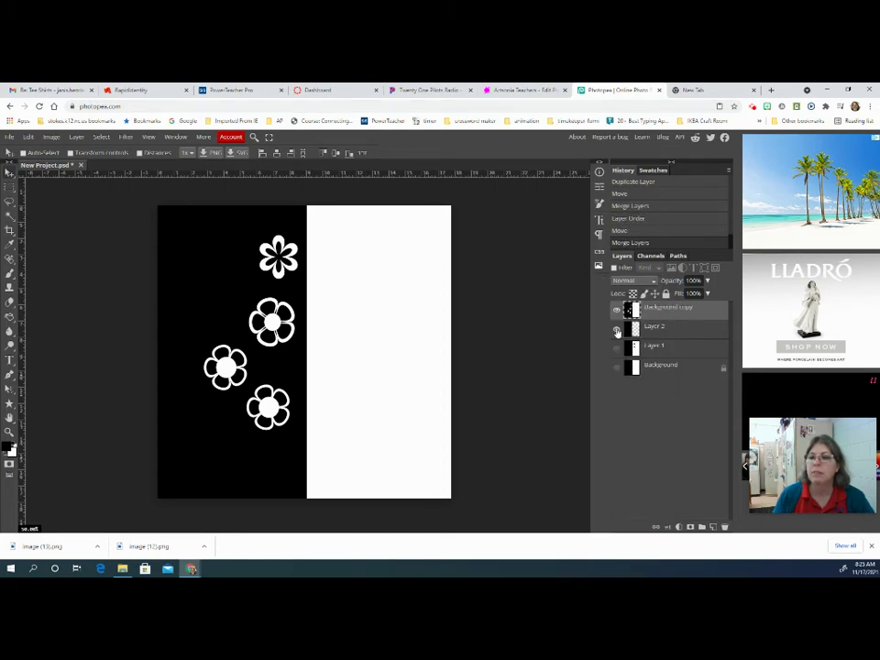
Step: Delete the unneeded Layer 2 and Layer 1, keeping only Background copy and Background
{"action": "left_click", "coordinate": [692, 328]}
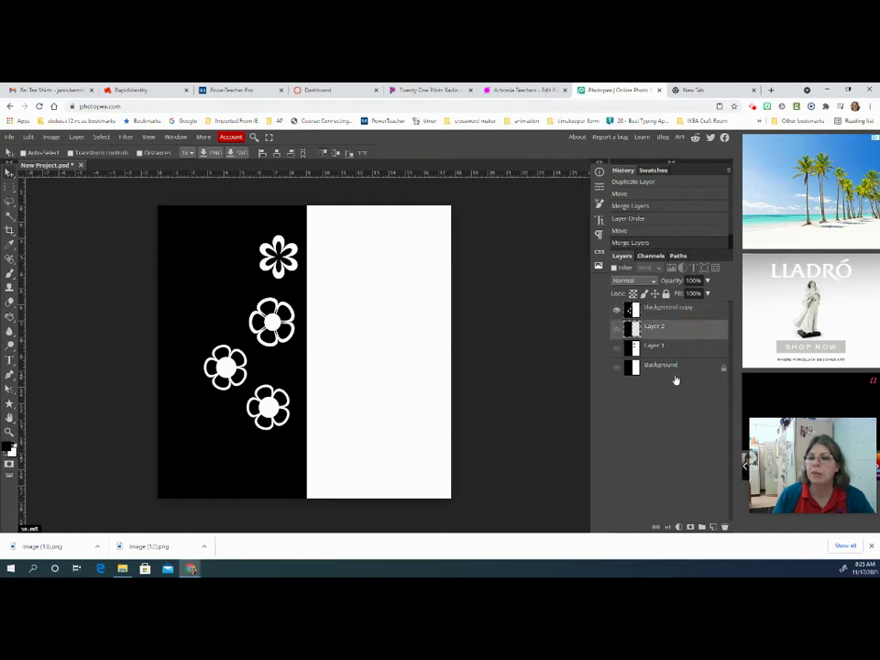
{"action": "left_click", "coordinate": [725, 527]}
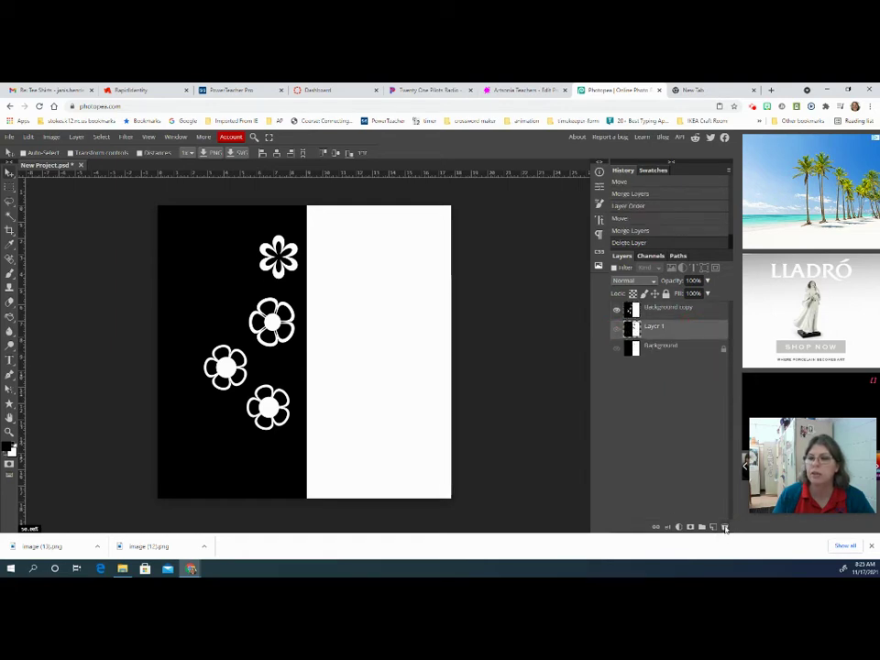
{"action": "left_click", "coordinate": [726, 527]}
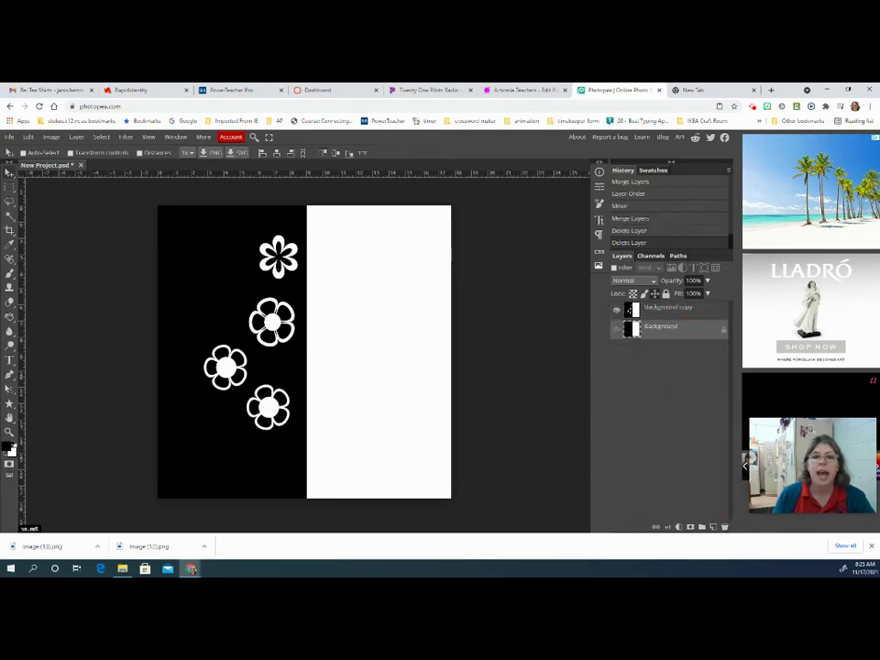
Step: Select the black half with its flowers on Background copy using Rectangle Select, and copy and paste it as a new layer
{"action": "left_click", "coordinate": [11, 187]}
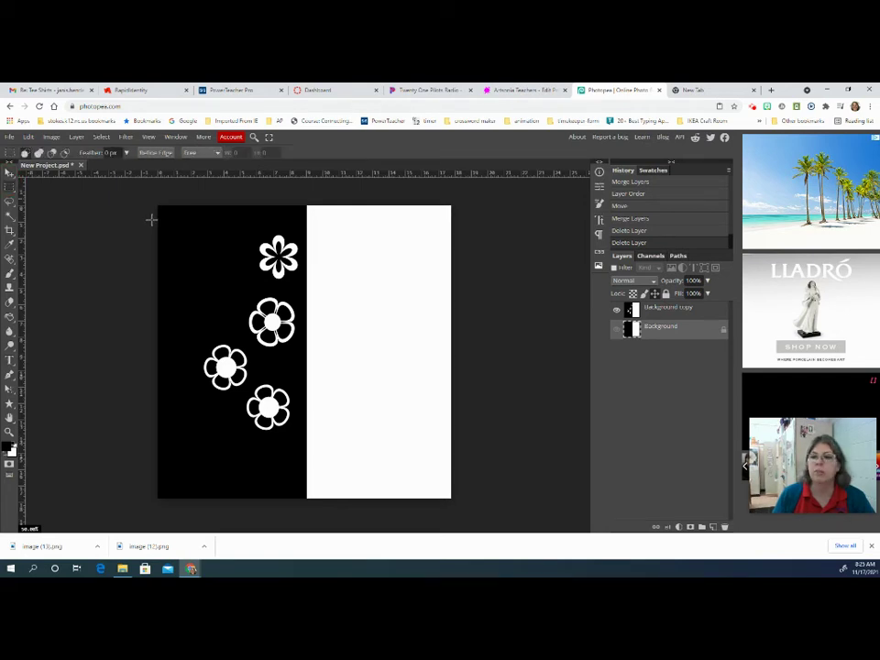
{"action": "left_click", "coordinate": [669, 310]}
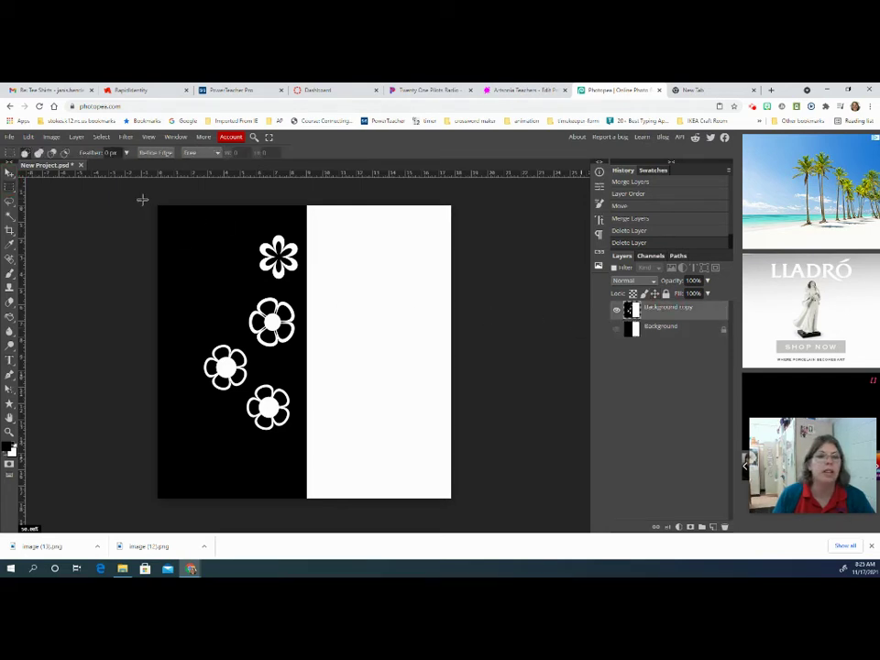
{"action": "left_click_drag", "start_coordinate": [159, 214], "coordinate": [305, 498]}
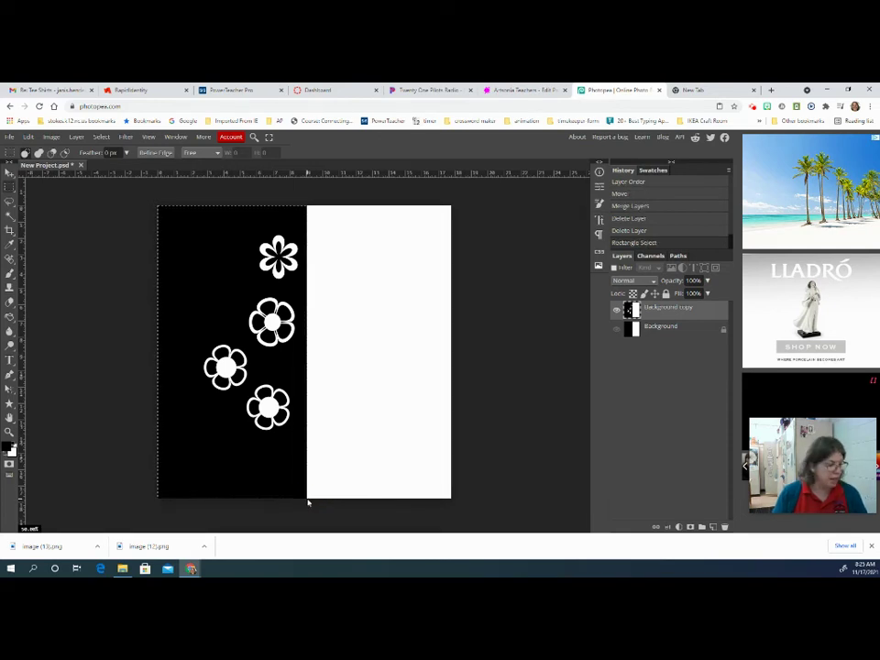
{"action": "key", "text": "ctrl+c"}
{"action": "key", "text": "ctrl+v"}
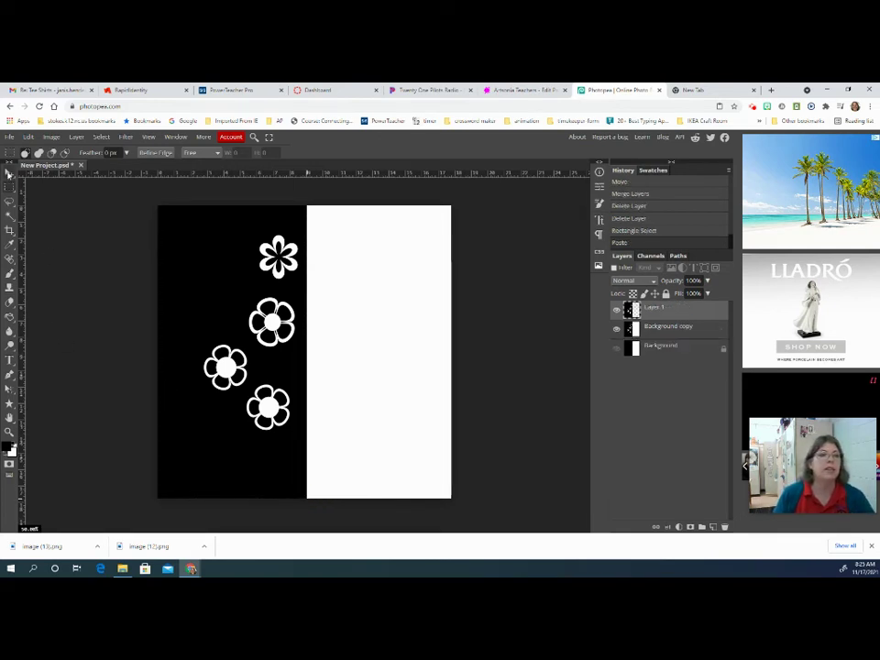
Step: Move the pasted black half over the white half of the canvas and invert its colours
{"action": "key", "text": "v"}
{"action": "left_click_drag", "start_coordinate": [227, 361], "coordinate": [391, 343]}
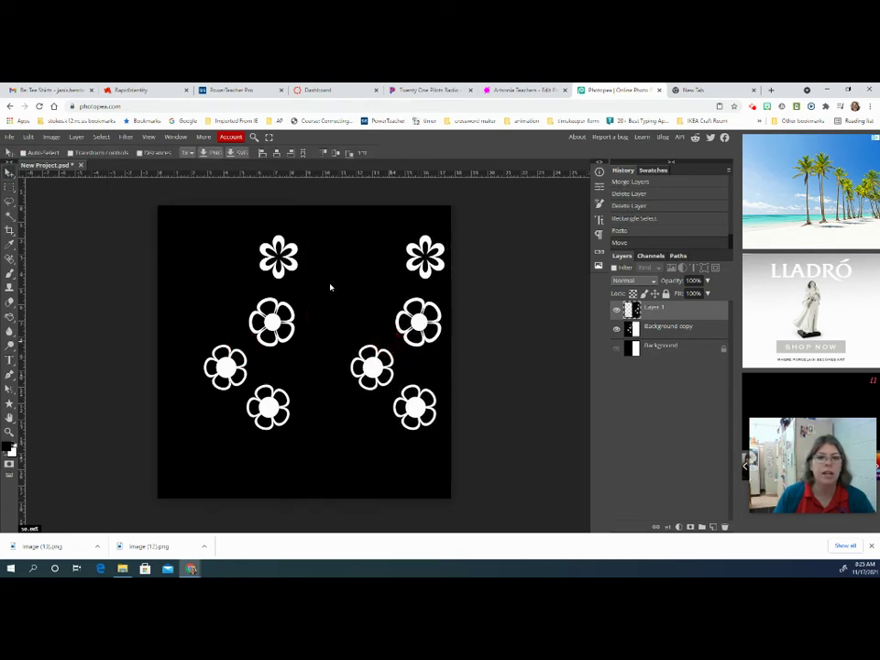
{"action": "left_click", "coordinate": [51, 137]}
{"action": "mouse_move", "coordinate": [55, 169]}
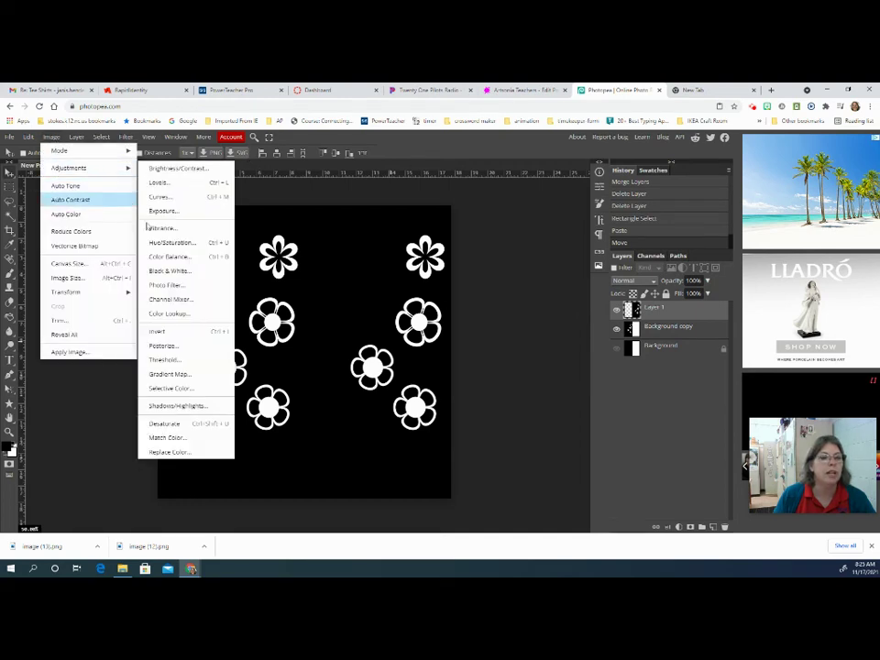
{"action": "left_click", "coordinate": [157, 330]}
Step: Flip the inverted half horizontally so its flowers mirror those on the black half
{"action": "left_click", "coordinate": [9, 136]}
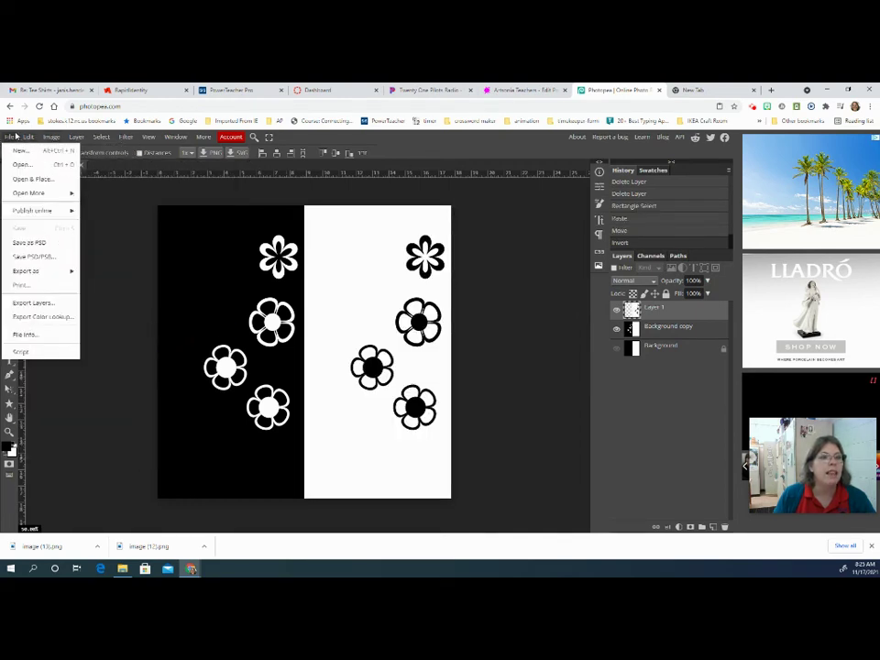
{"action": "left_click", "coordinate": [28, 136]}
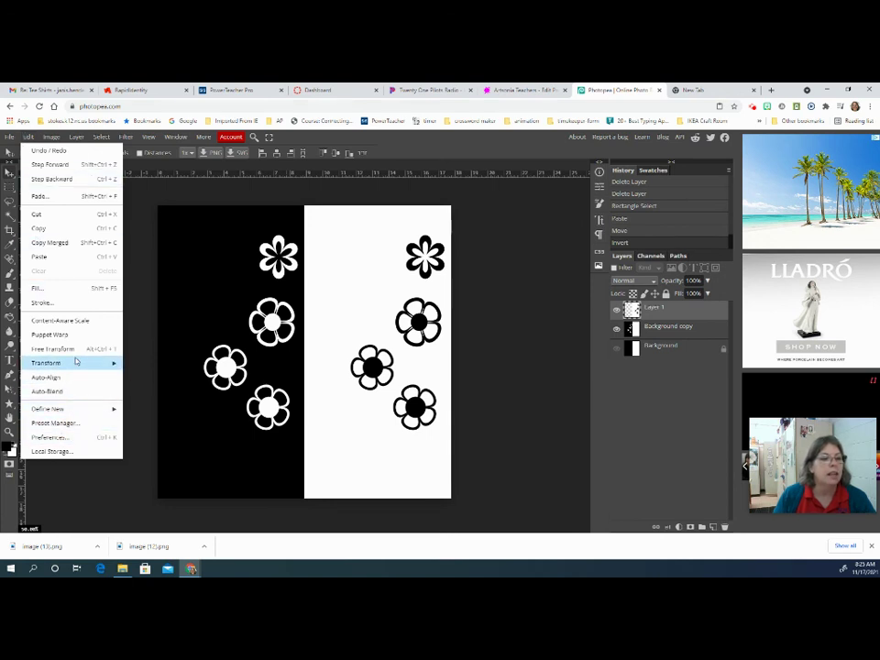
{"action": "mouse_move", "coordinate": [76, 362]}
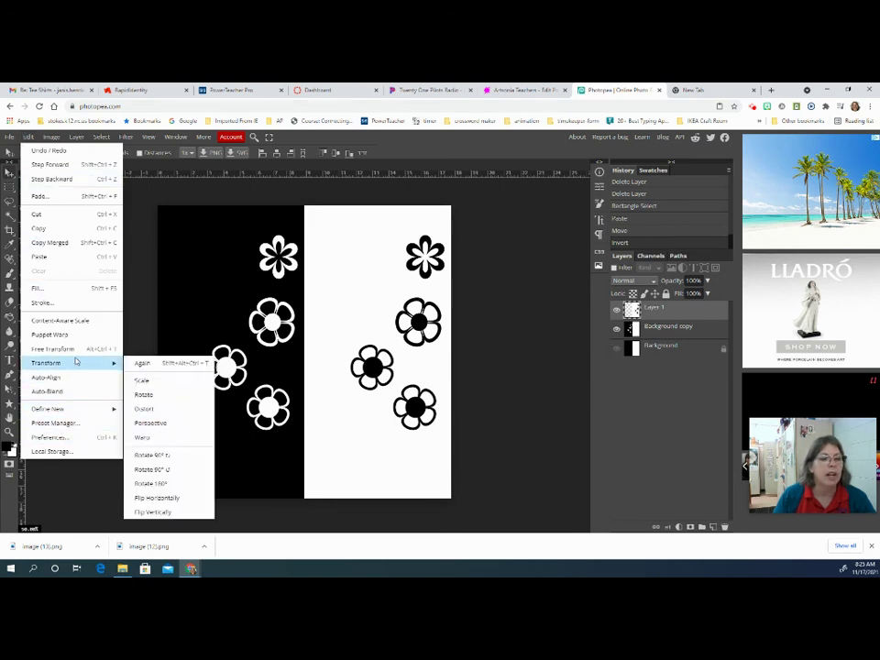
{"action": "left_click", "coordinate": [169, 498]}
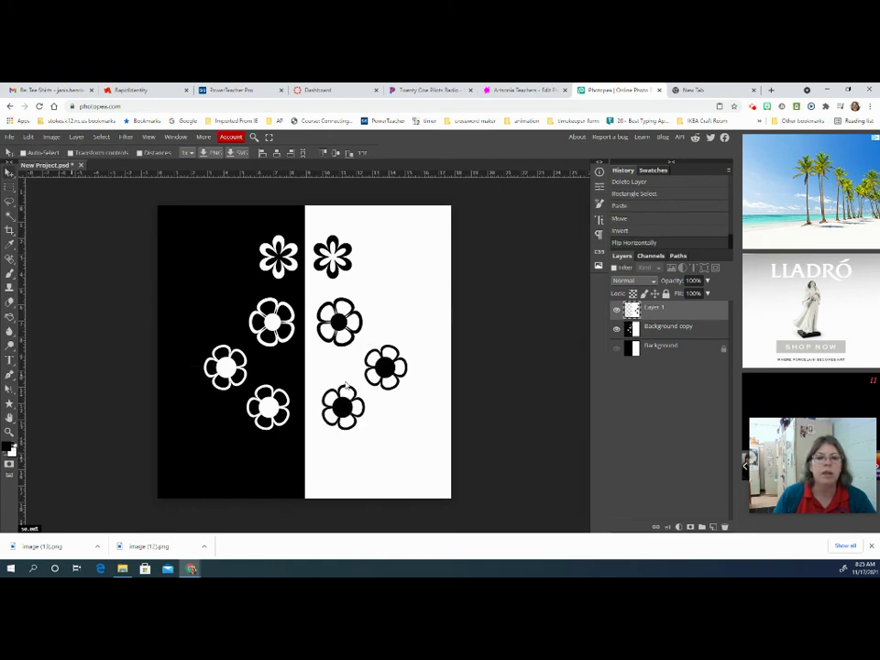
Step: Nudge the mirrored half slightly left, toward the black half's flowers
{"action": "left_click", "coordinate": [356, 314]}
{"action": "key", "text": "Left"}
{"action": "key", "text": "Left"}
{"action": "key", "text": "Left"}
{"action": "key", "text": "Left"}
{"action": "key", "text": "Left"}
{"action": "key", "text": "Left"}
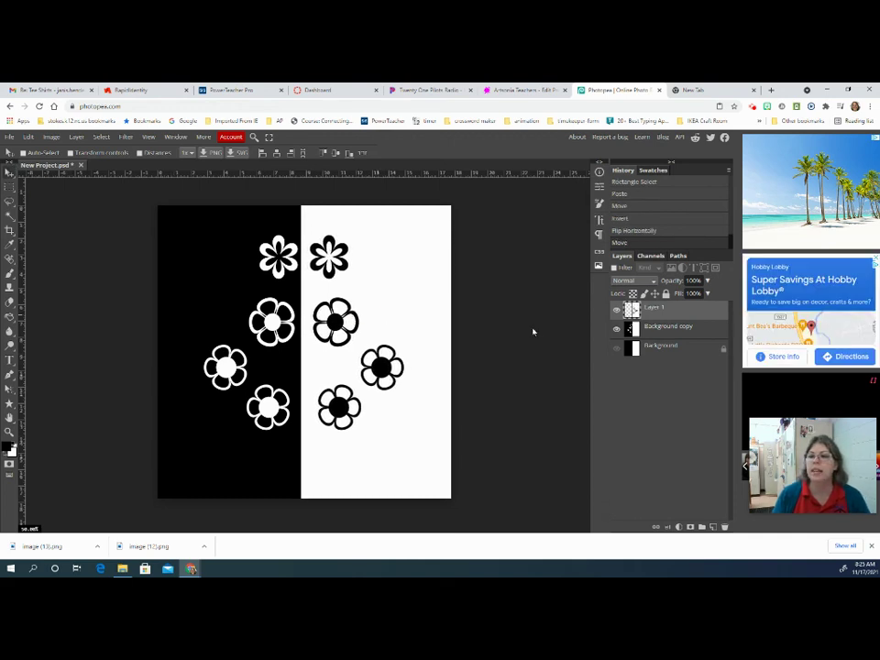
Step: Place Layer 1 beneath Background copy, select its white area around the flowers with the Magic Wand, and clear it
{"action": "left_click_drag", "start_coordinate": [662, 312], "coordinate": [667, 339]}
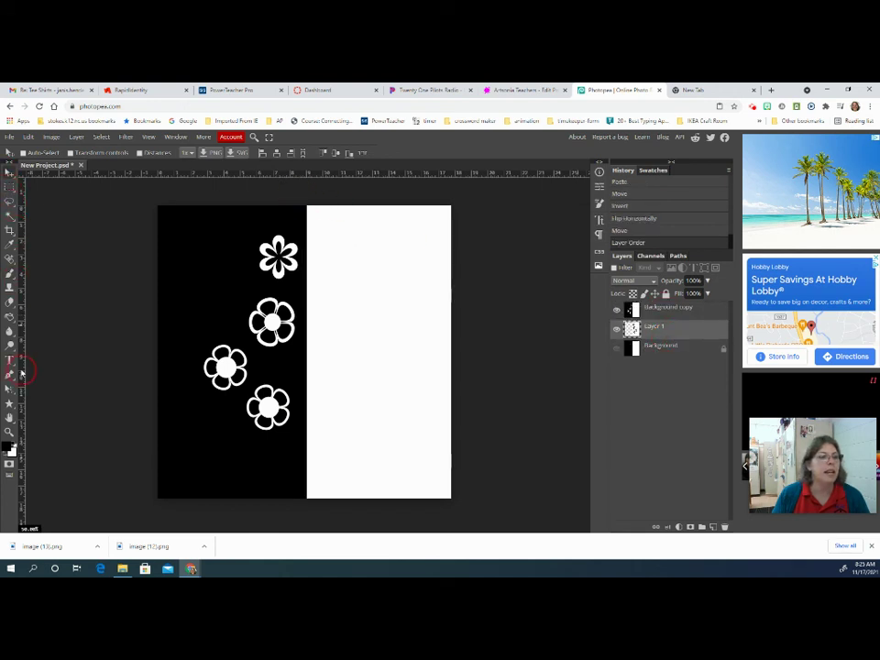
{"action": "left_click", "coordinate": [9, 216]}
{"action": "left_click", "coordinate": [406, 300]}
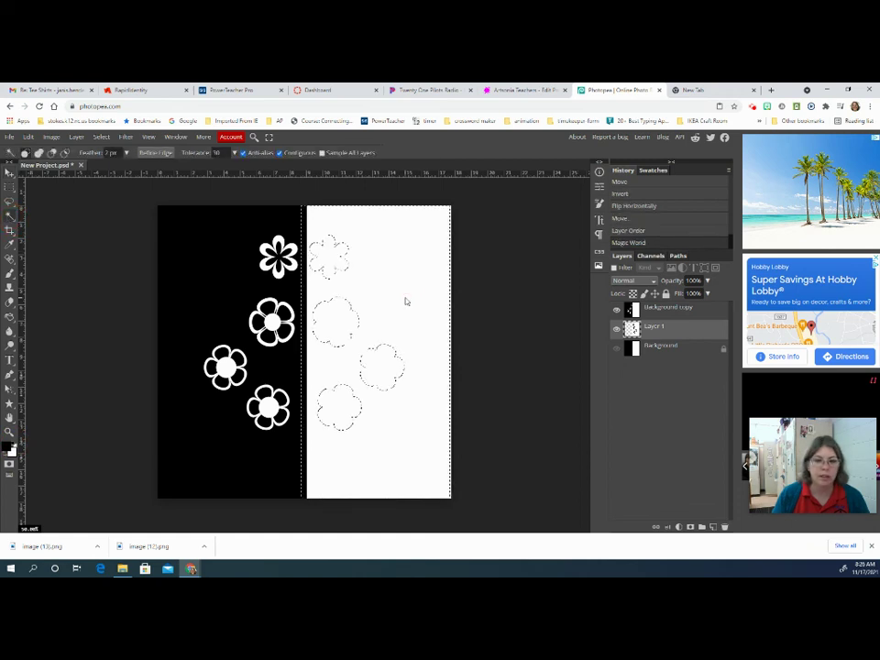
{"action": "key", "text": "Delete"}
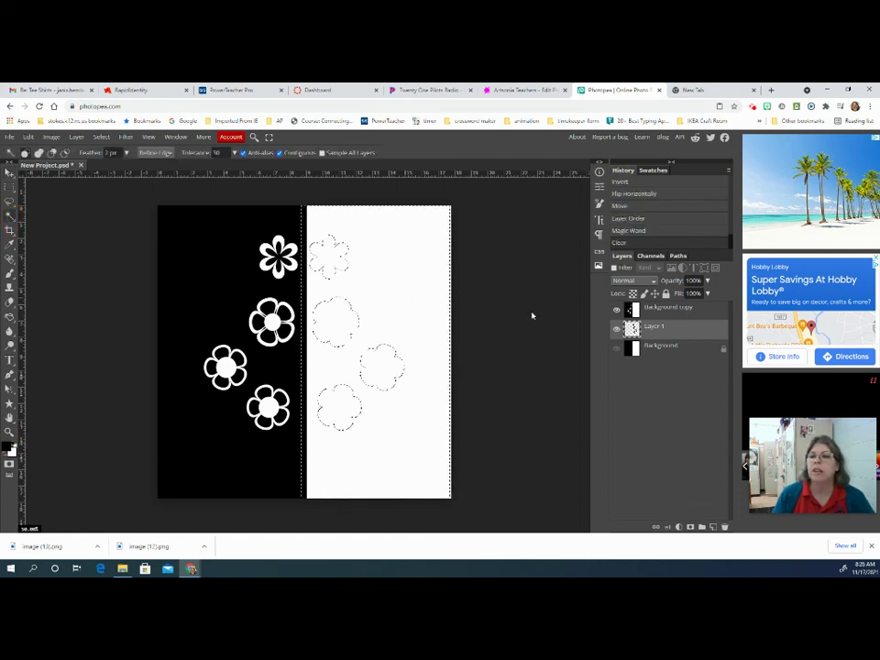